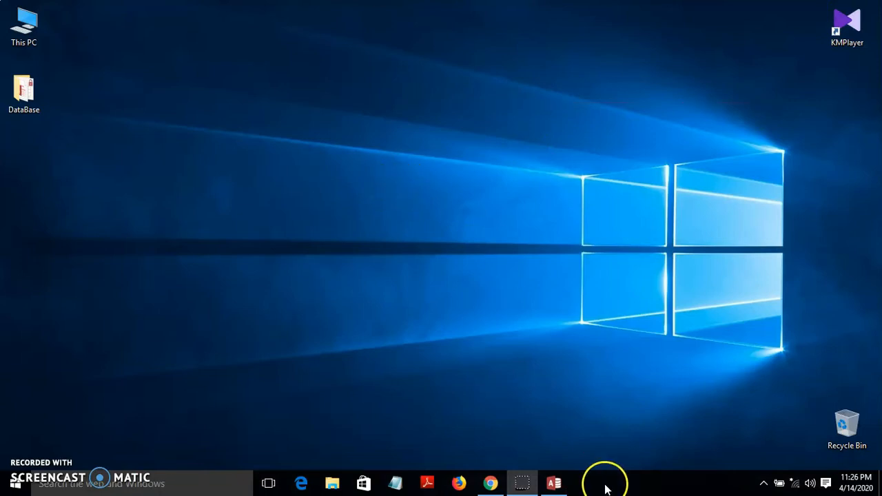
# - Switch to the Access database and review the field definitions of TBL_A_Parent and TBL_B_Child in design view
pyautogui.click(563, 486)
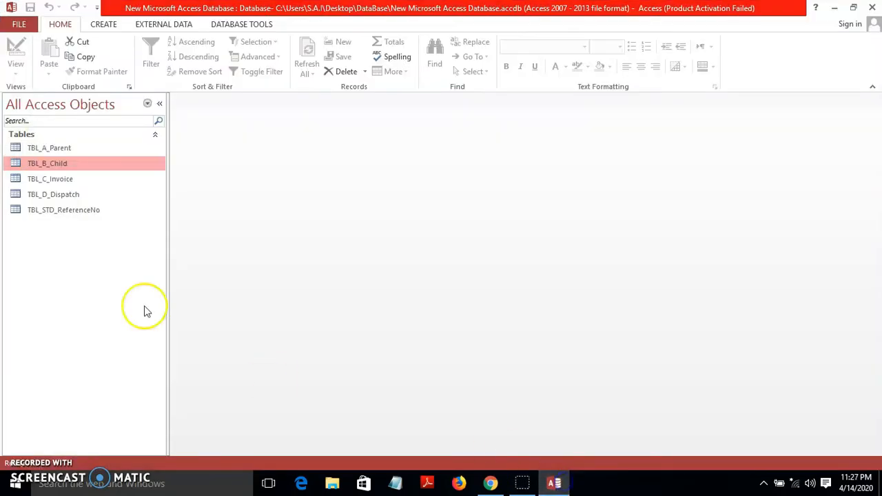
pyautogui.doubleClick(69, 147)
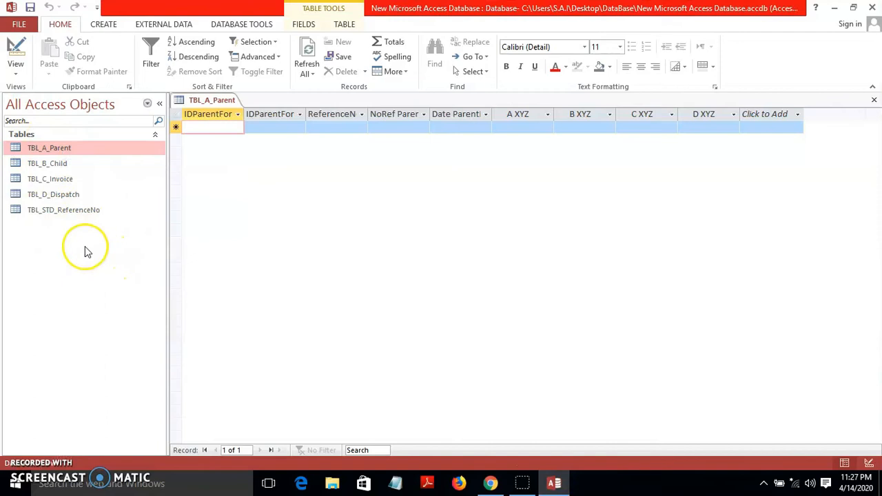
pyautogui.click(15, 54)
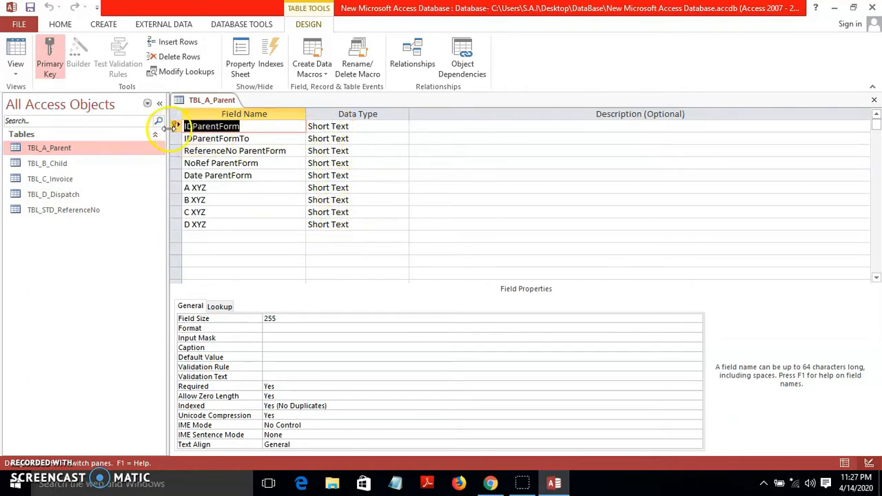
pyautogui.doubleClick(60, 164)
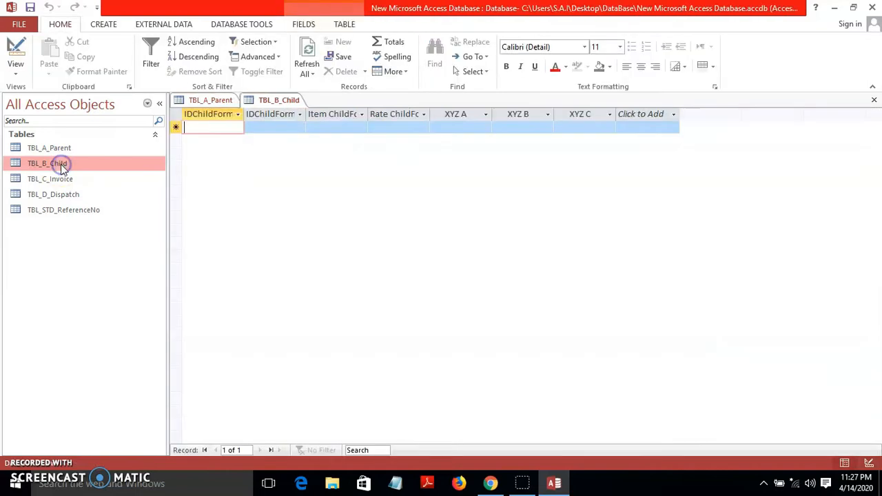
pyautogui.click(16, 55)
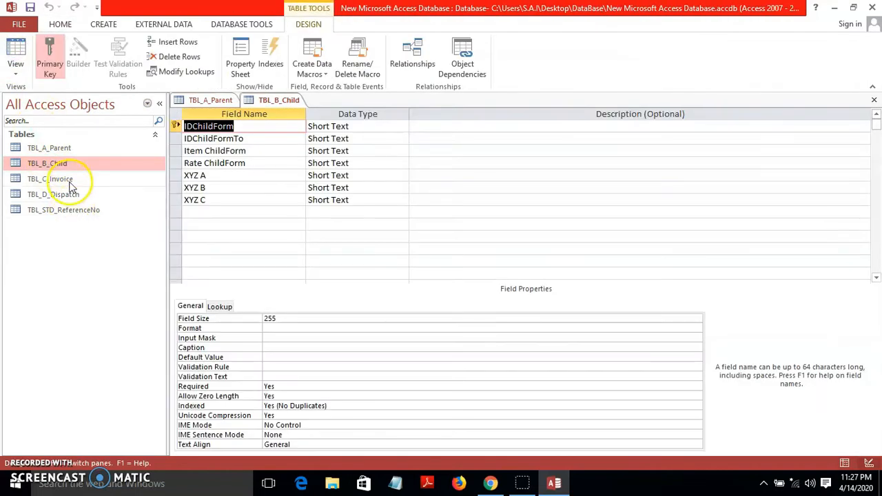
# - Review the field definitions of TBL_C_Invoice and TBL_D_Dispatch in design view and the records of TBL_STD_ReferenceNo
pyautogui.doubleClick(63, 179)
pyautogui.click(16, 55)
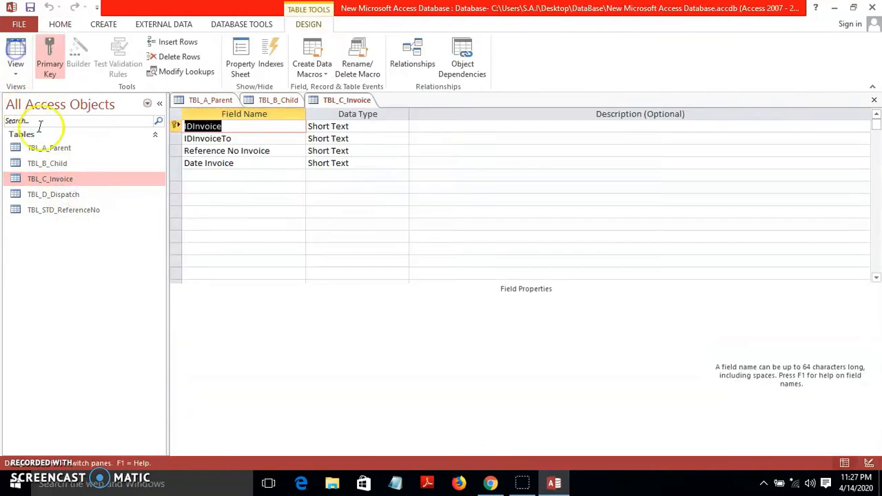
pyautogui.doubleClick(62, 194)
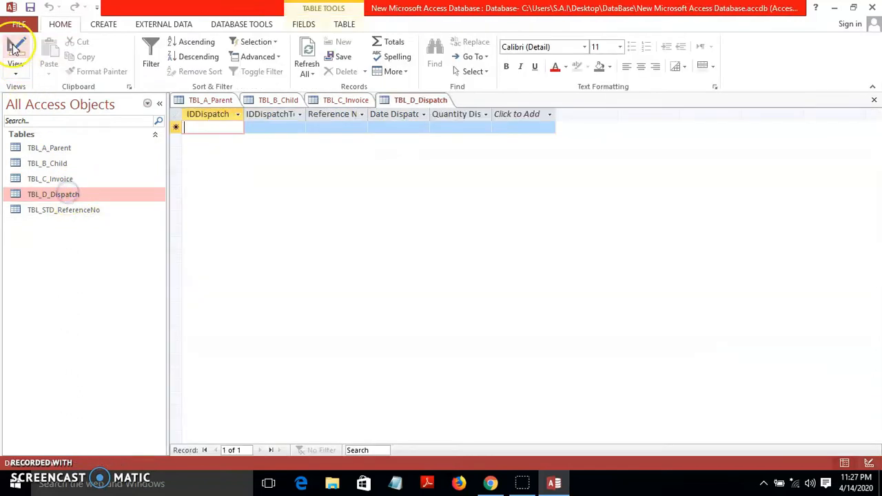
pyautogui.click(15, 55)
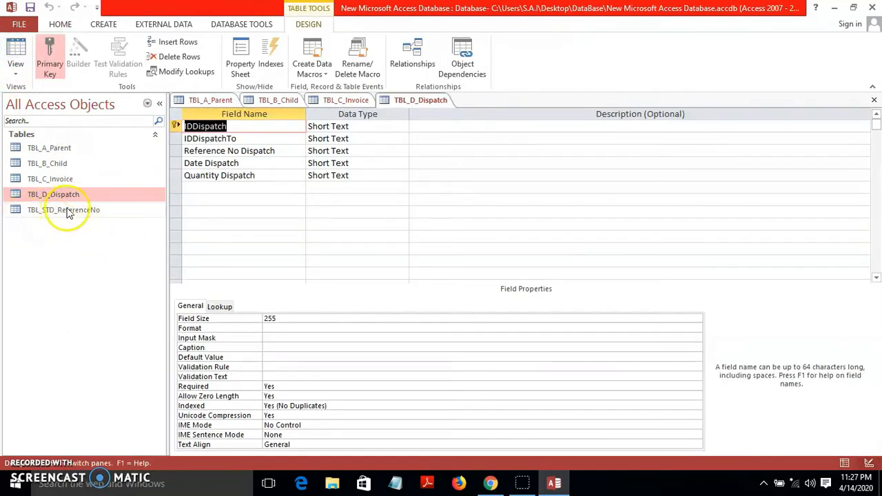
pyautogui.doubleClick(72, 210)
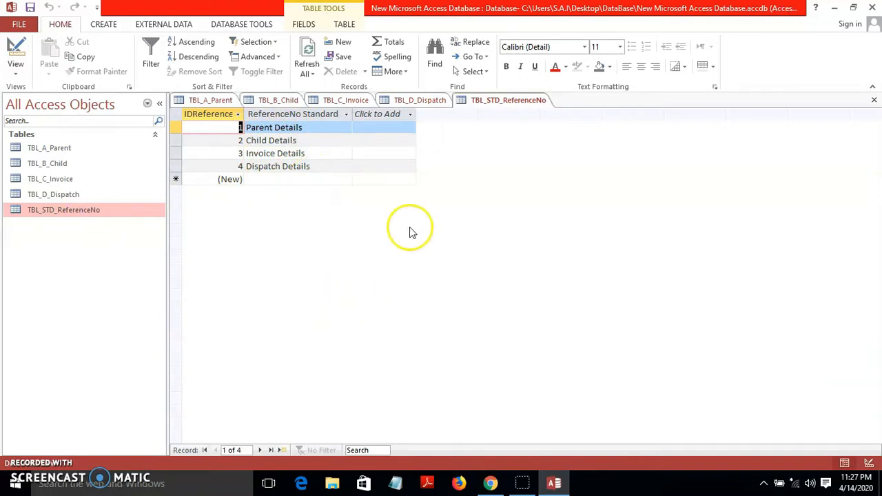
# - Close all five open tables, leaving the database's work area empty
pyautogui.click(871, 102)
pyautogui.click(871, 102)
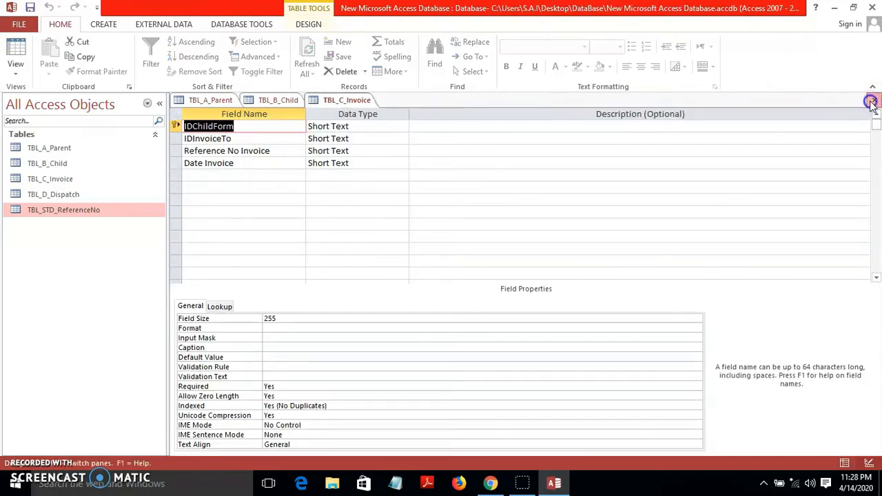
pyautogui.click(871, 102)
pyautogui.click(872, 102)
pyautogui.click(871, 102)
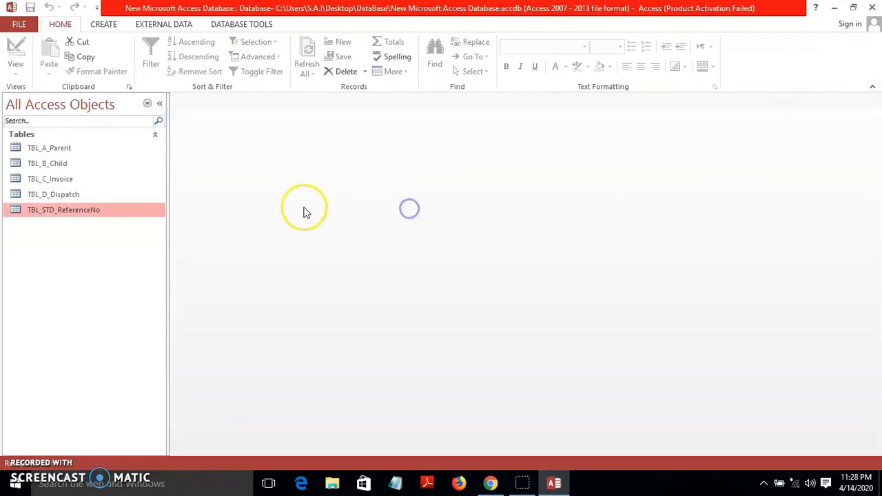
# - View the Relationships window of the database and dismiss the Show Table dialog without adding any tables
pyautogui.click(162, 24)
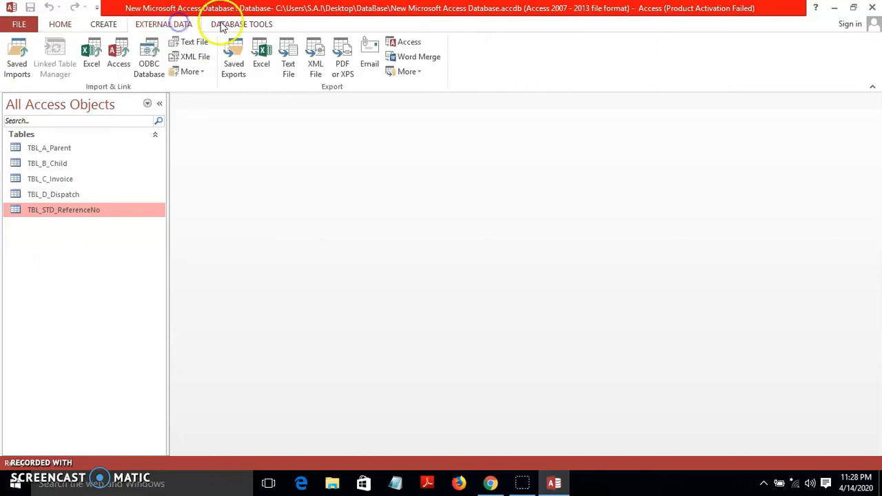
pyautogui.click(222, 25)
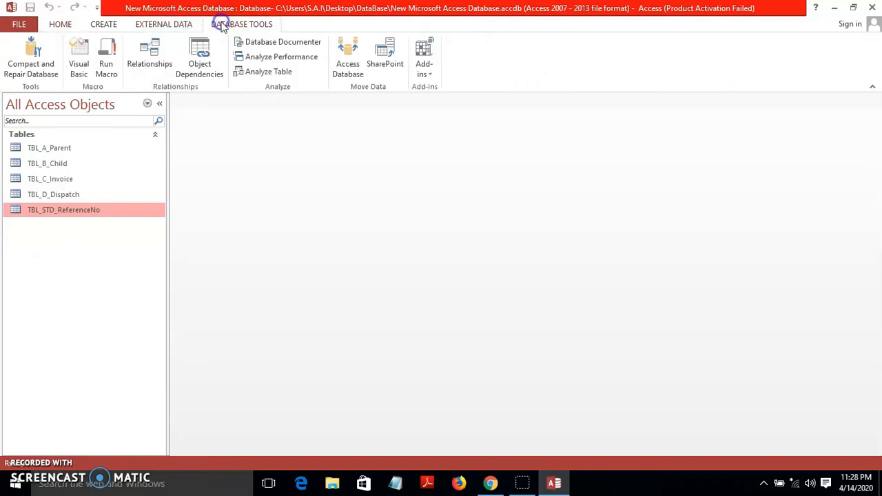
pyautogui.click(166, 47)
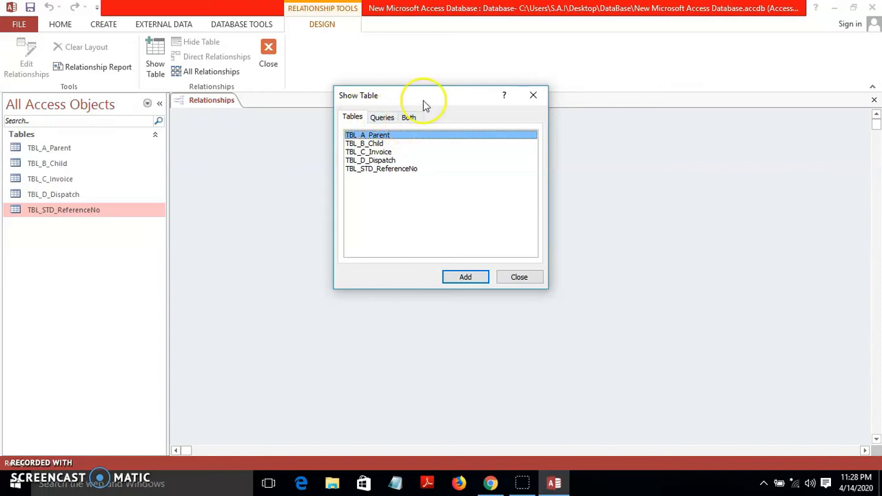
pyautogui.click(516, 283)
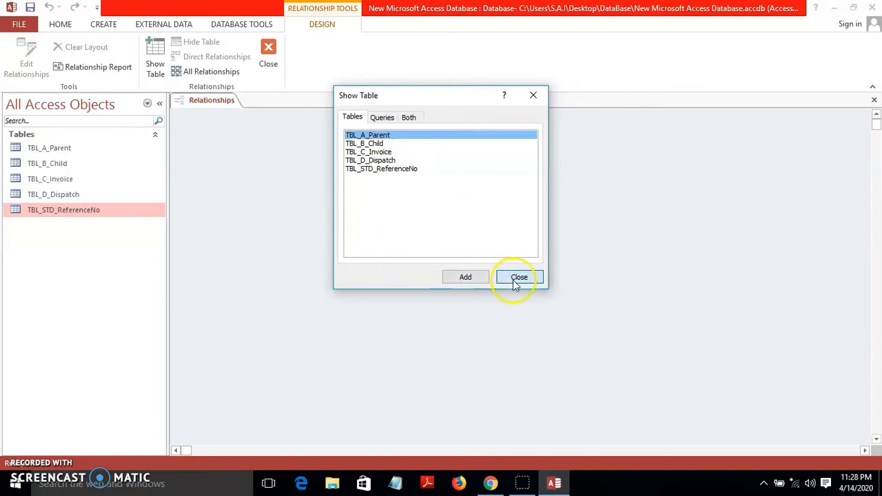
pyautogui.click(835, 8)
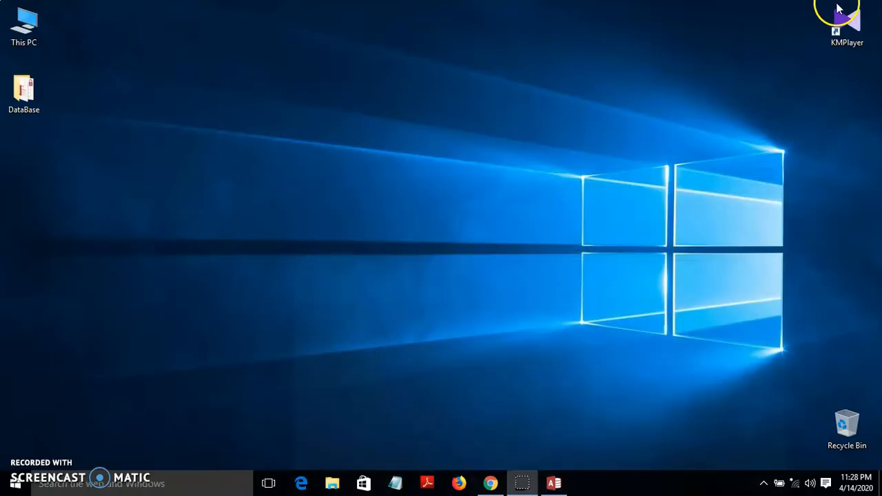
pyautogui.click(555, 482)
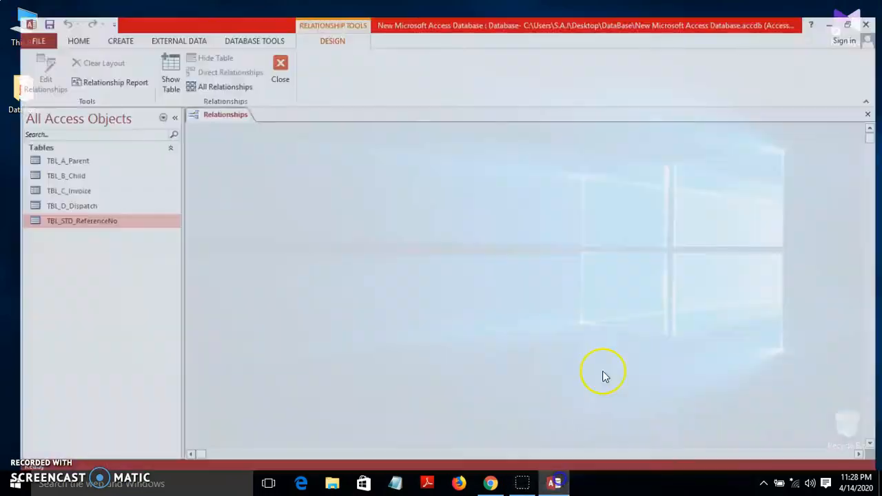
# - Close the database and duplicate the New Microsoft Access Database file within the desktop's DataBase folder
pyautogui.click(873, 6)
pyautogui.doubleClick(21, 83)
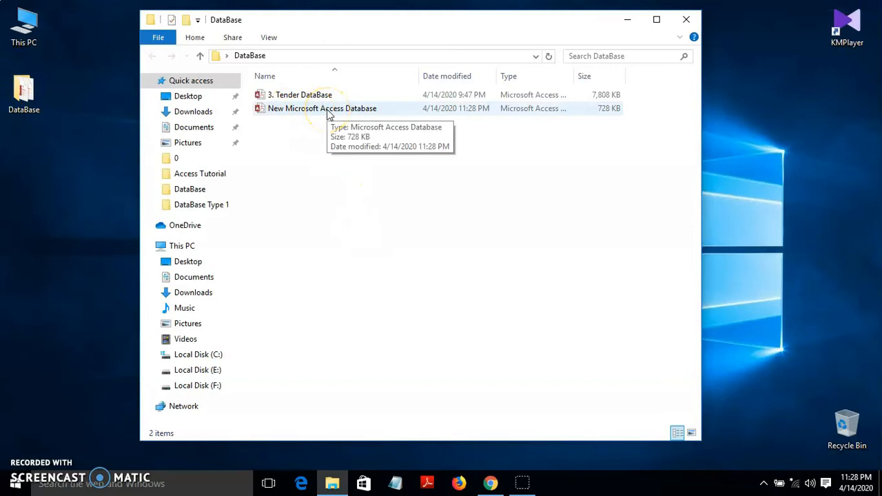
pyautogui.rightClick(296, 113)
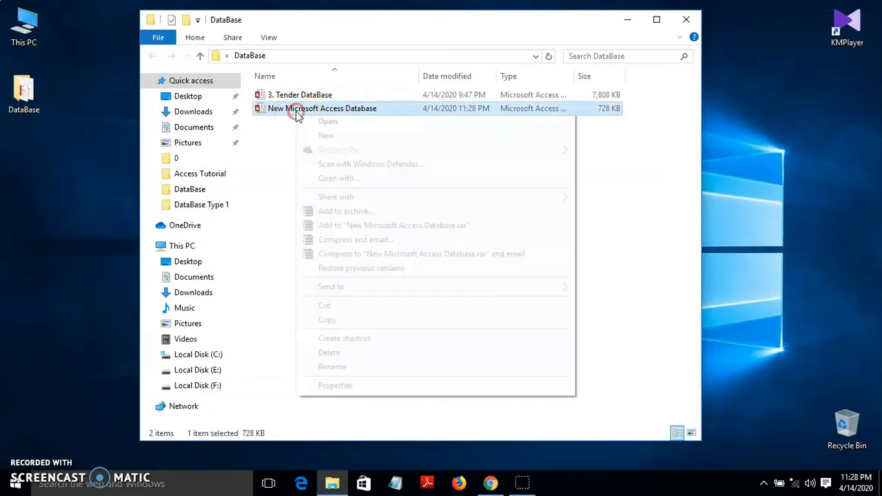
pyautogui.click(327, 320)
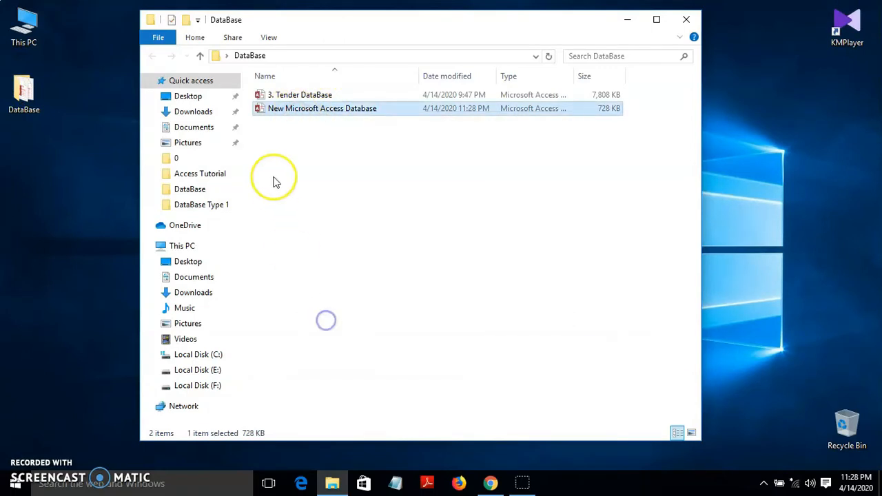
pyautogui.rightClick(277, 131)
pyautogui.click(317, 222)
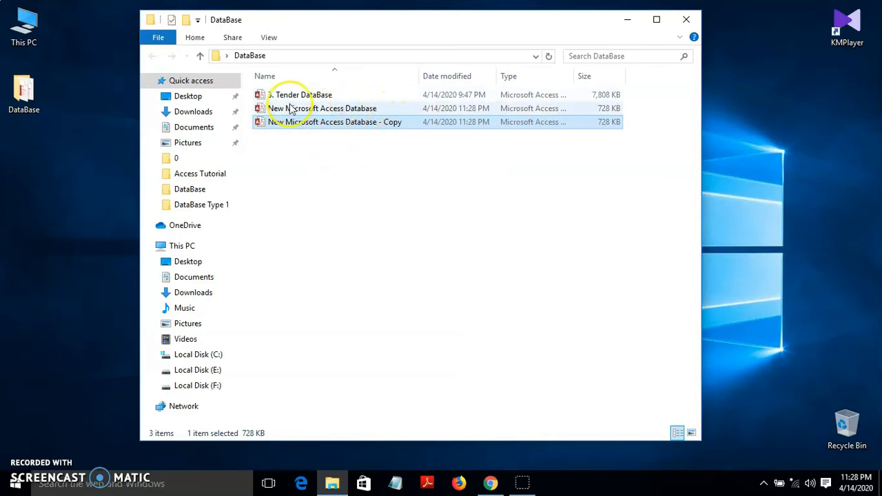
# - Open the database file "New Microsoft Access Database - Copy" and enable its active content
pyautogui.click(322, 123)
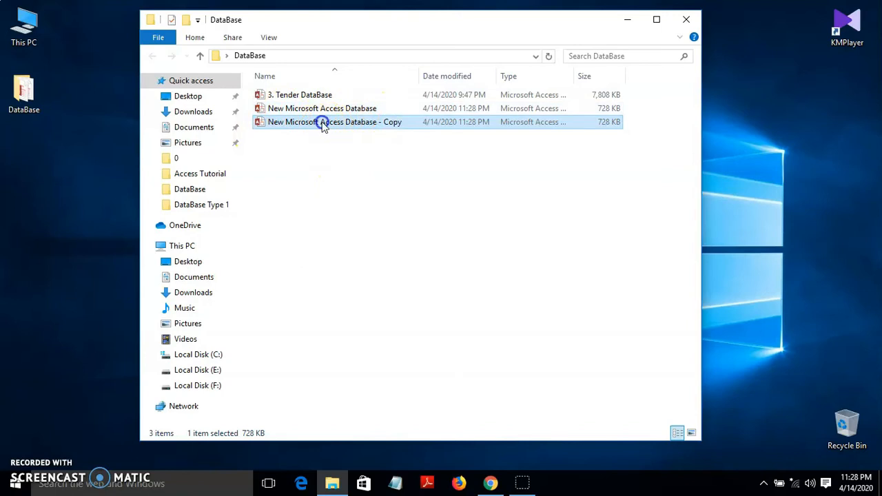
pyautogui.doubleClick(321, 122)
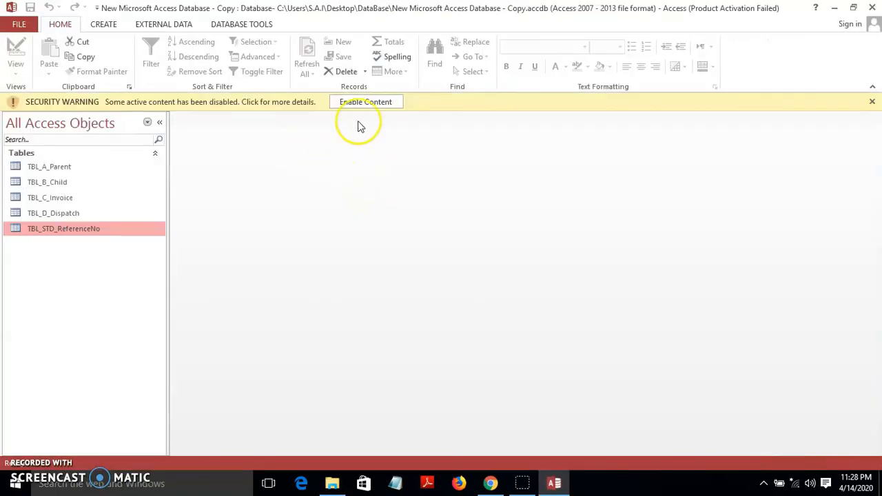
pyautogui.click(567, 366)
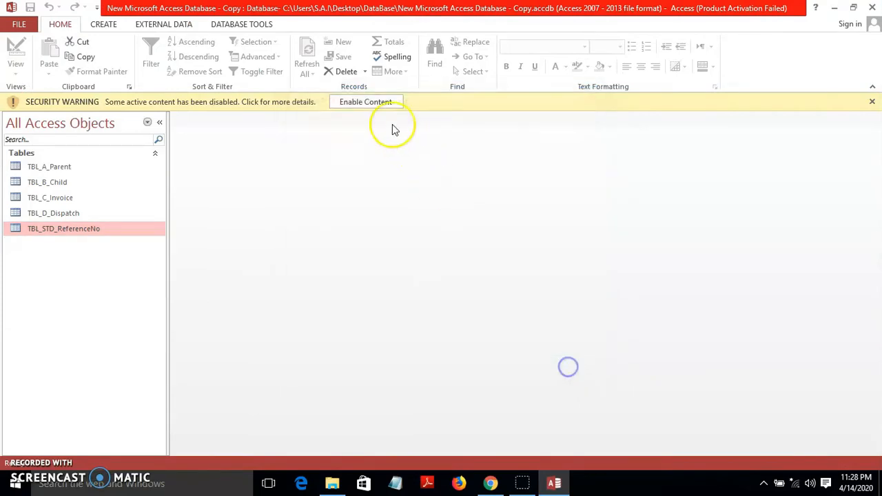
pyautogui.click(372, 112)
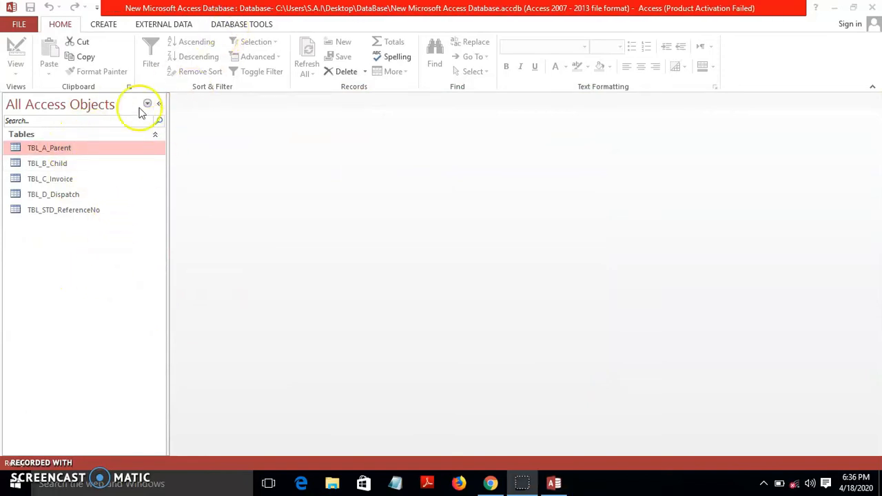
# - Review the field names and data types of TBL_A_Parent in design view, closing the table when done
pyautogui.click(97, 151)
pyautogui.doubleClick(97, 151)
pyautogui.click(14, 51)
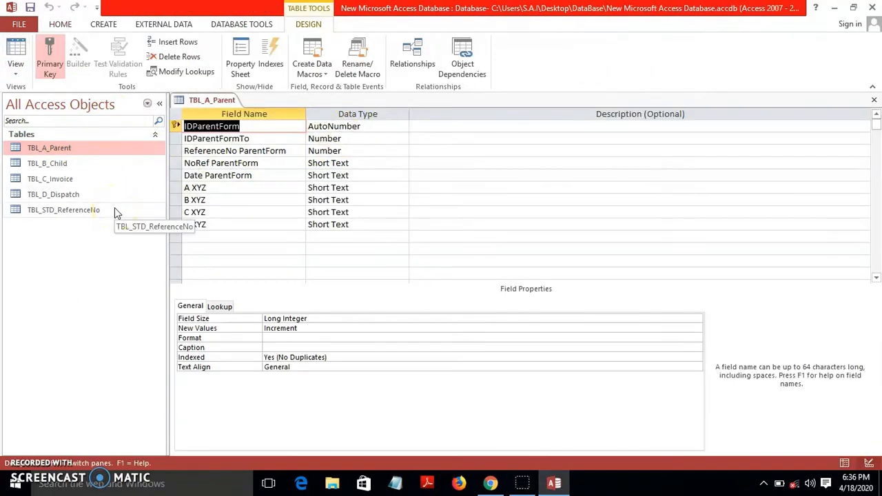
pyautogui.click(874, 100)
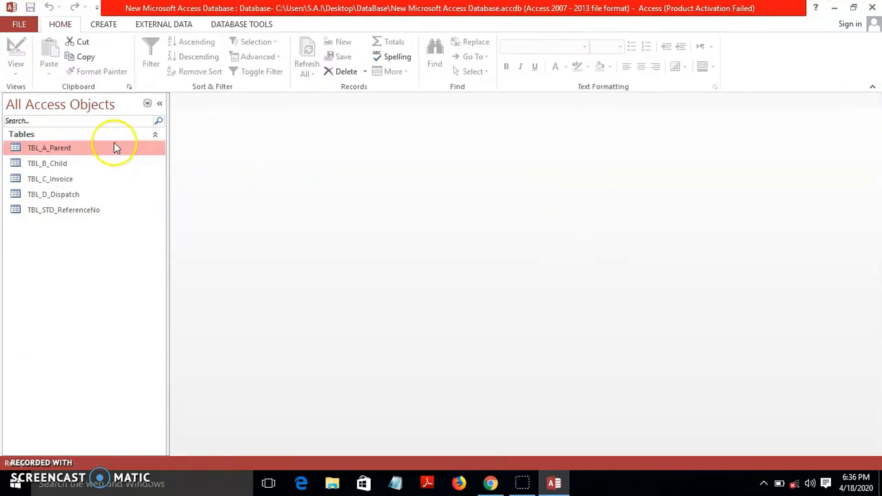
# - Open the Relationships window and bring up the relationship between TBL_STD_ReferenceNo and TBL_A_Parent for editing
pyautogui.click(242, 23)
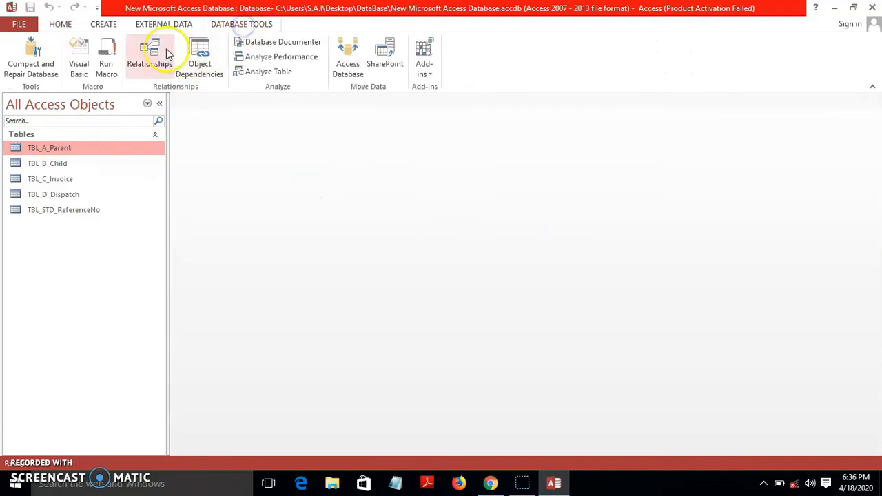
pyautogui.click(164, 48)
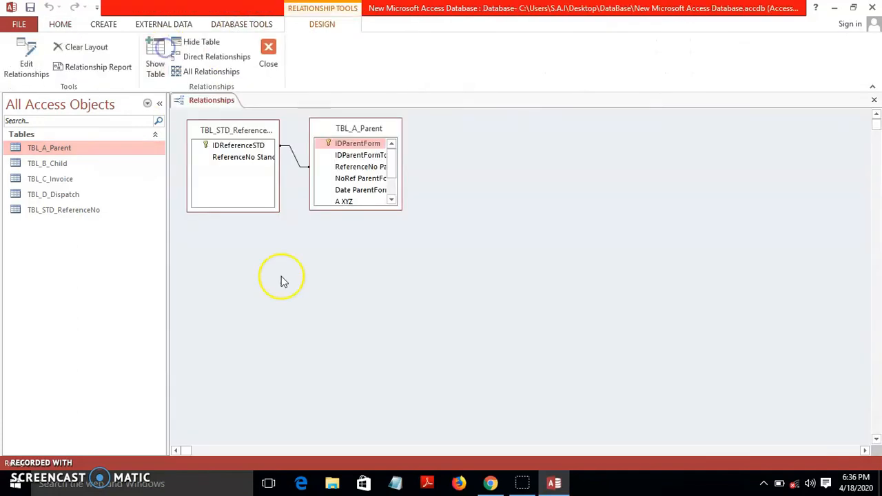
pyautogui.rightClick(294, 159)
pyautogui.click(312, 162)
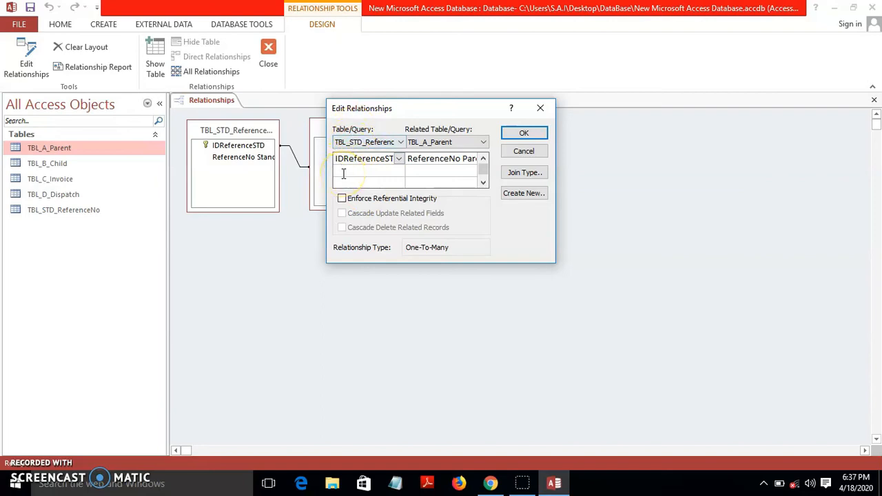
# - Examine the fields joining TBL_STD_ReferenceNo and TBL_A_Parent and the referential integrity options, leaving the relationship editor without saving
pyautogui.moveTo(389, 114); pyautogui.dragTo(501, 112)
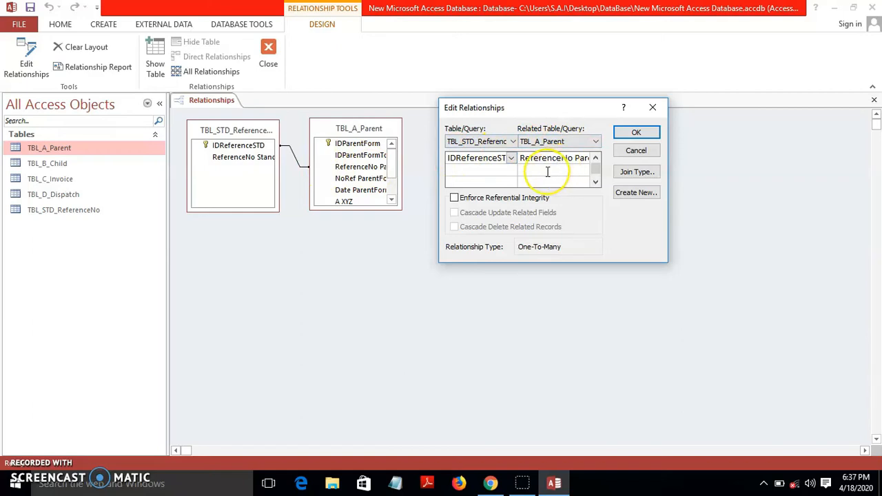
pyautogui.click(512, 158)
pyautogui.click(513, 160)
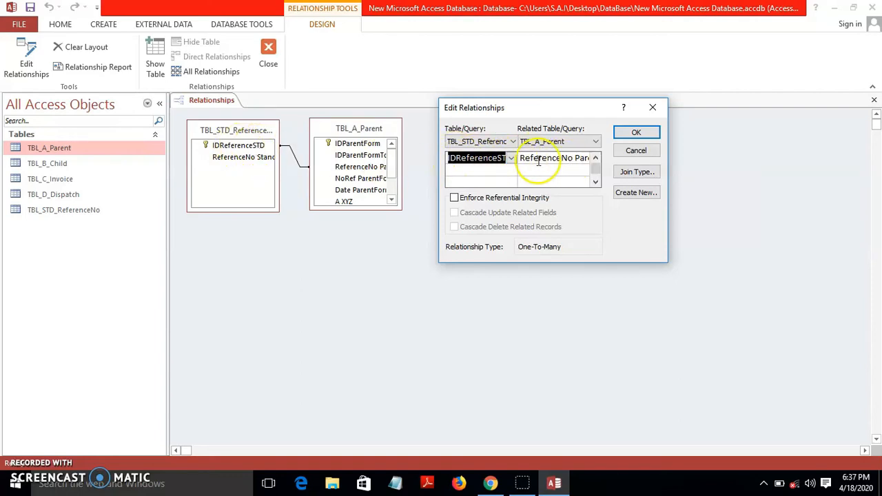
pyautogui.click(512, 159)
pyautogui.click(512, 159)
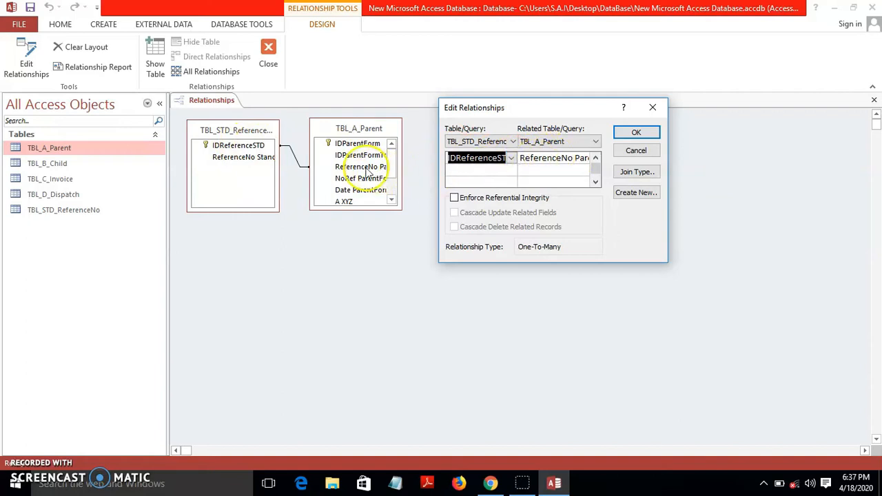
pyautogui.click(541, 158)
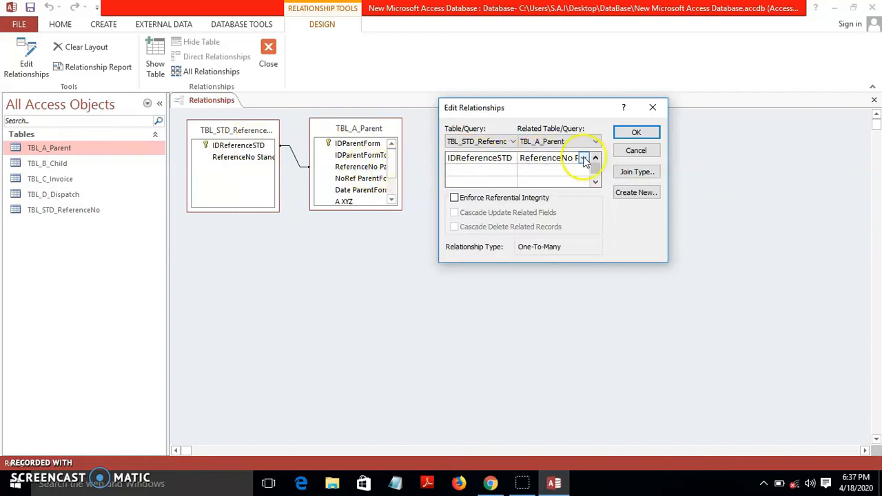
pyautogui.click(584, 159)
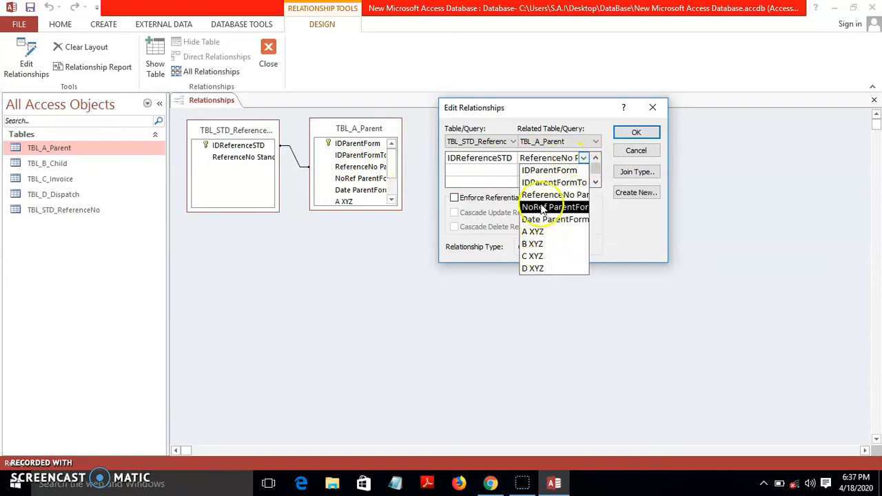
pyautogui.click(472, 178)
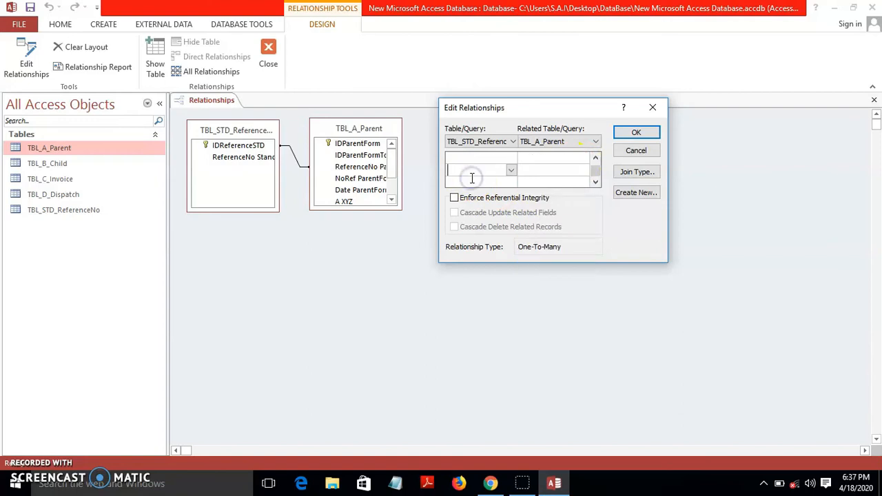
pyautogui.click(595, 158)
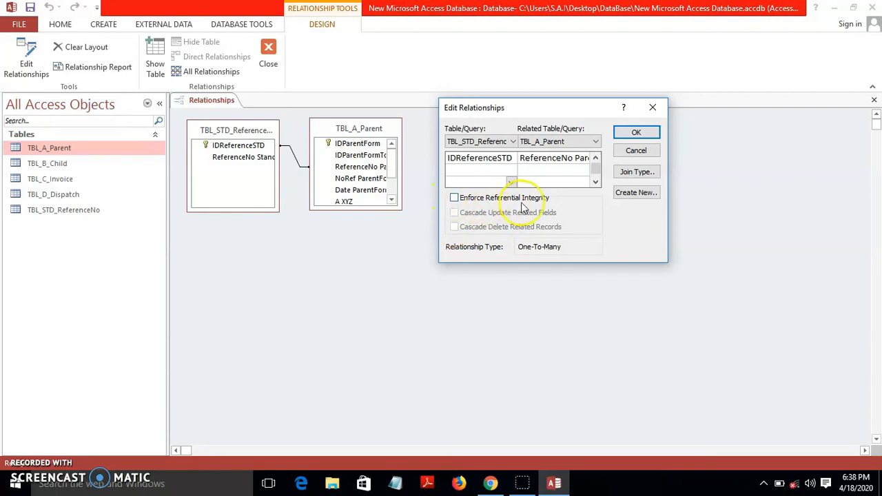
pyautogui.click(455, 198)
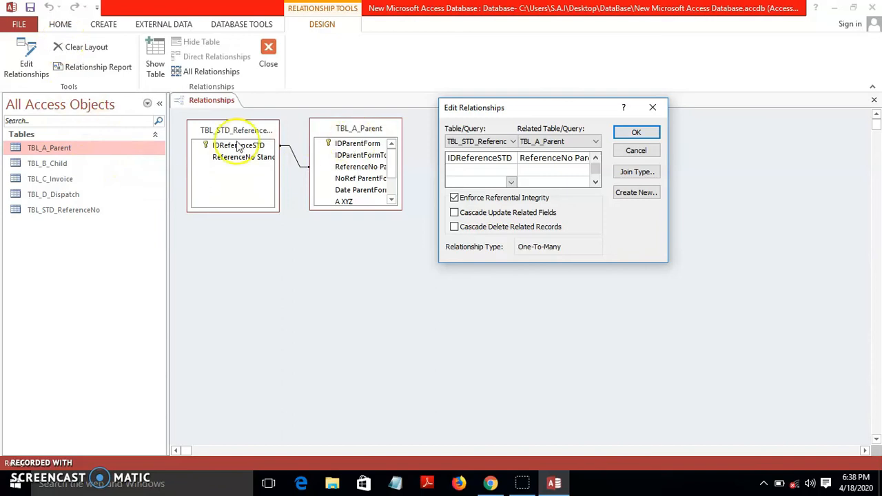
pyautogui.click(652, 108)
# - Open TBL_A_Parent in datasheet view and examine the choices offered for its ReferenceNo field and the neighbouring NoRef field
pyautogui.click(62, 147)
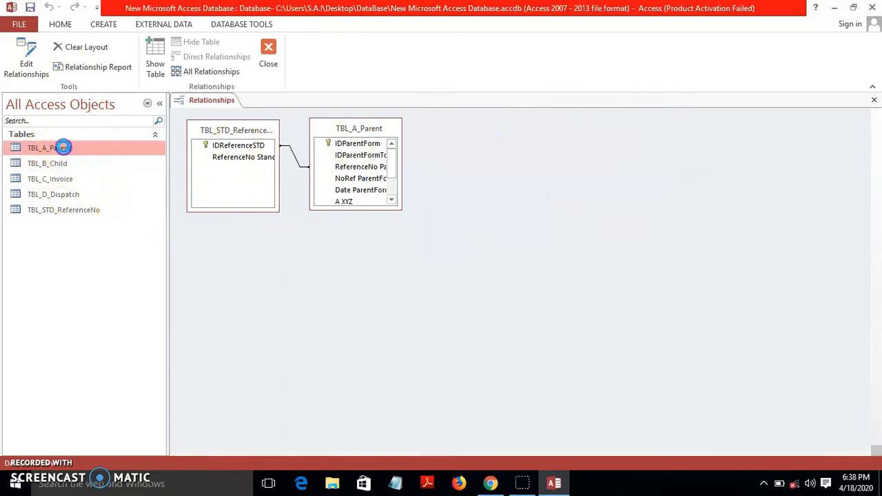
pyautogui.doubleClick(62, 148)
pyautogui.click(358, 126)
pyautogui.click(361, 127)
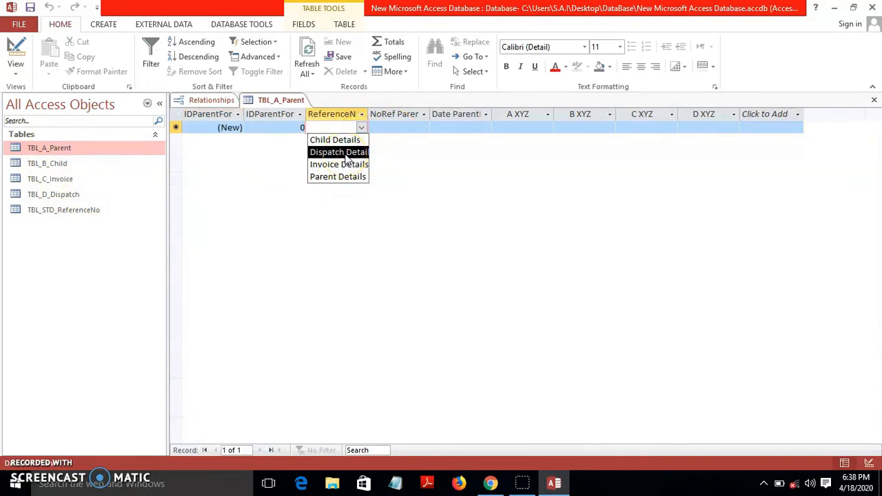
pyautogui.click(400, 127)
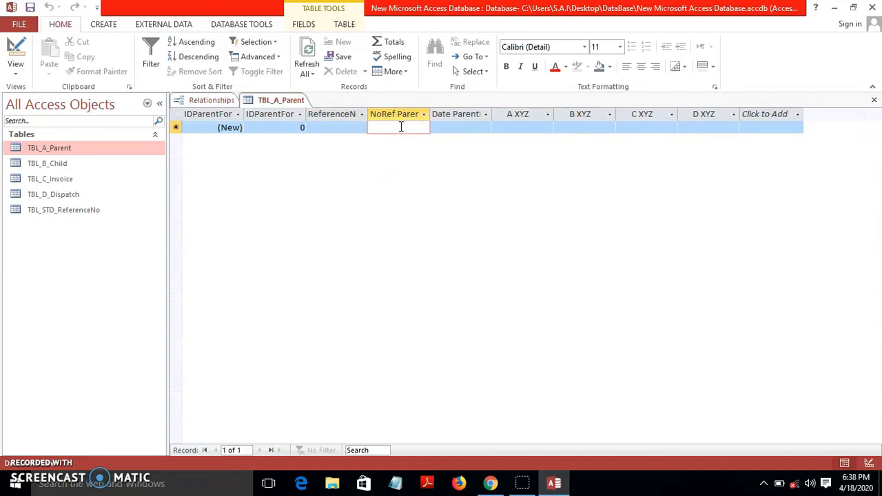
pyautogui.click(389, 127)
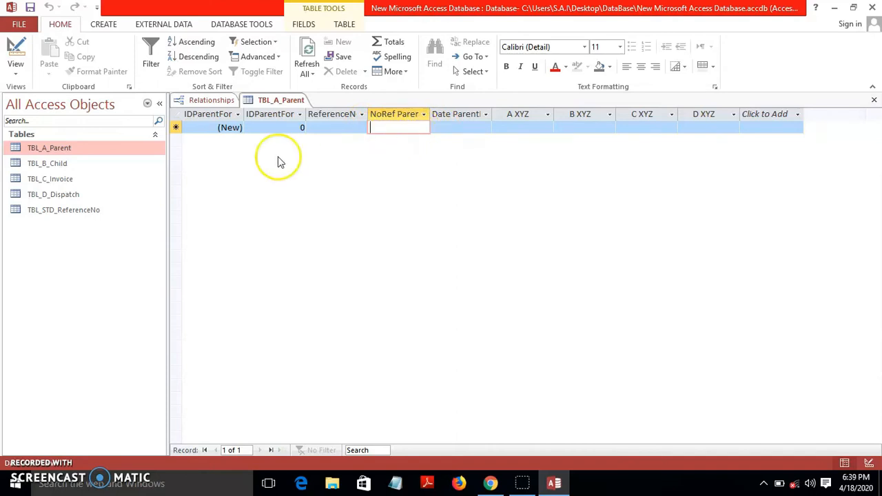
# - Examine the TBL_STD_ReferenceNo records and compare them with TBL_A_Parent and the relationship diagram
pyautogui.doubleClick(96, 210)
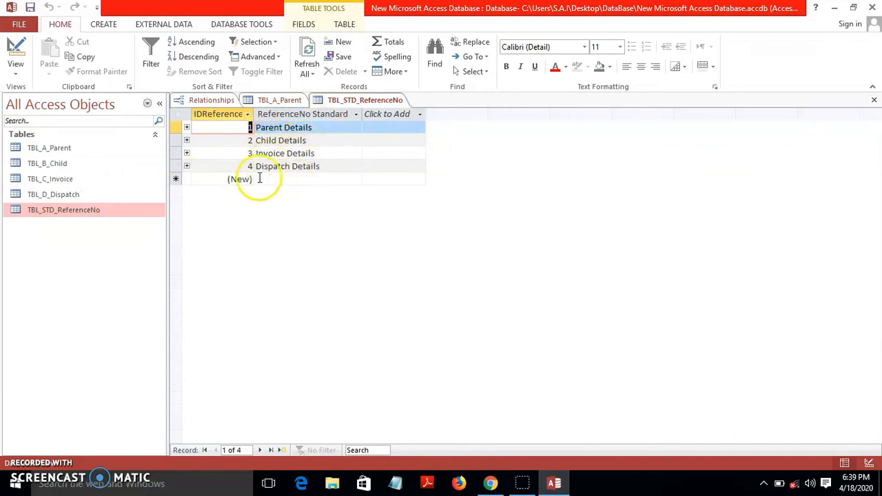
pyautogui.doubleClick(114, 151)
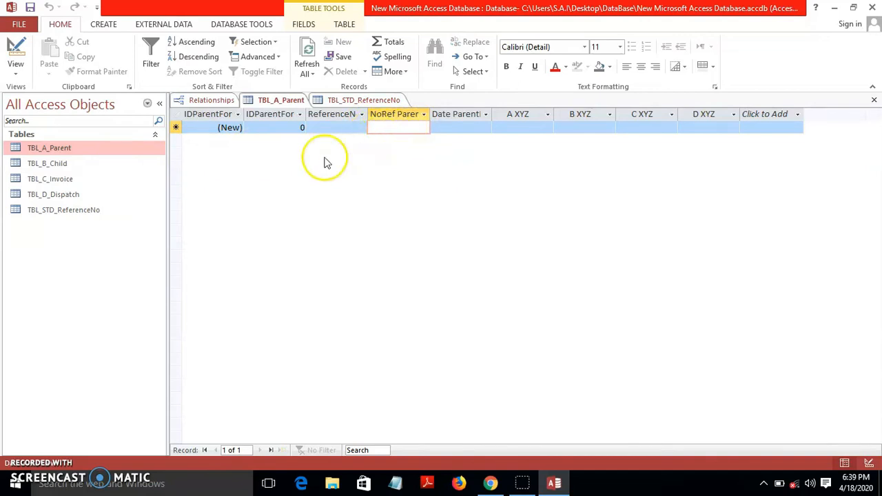
pyautogui.click(211, 101)
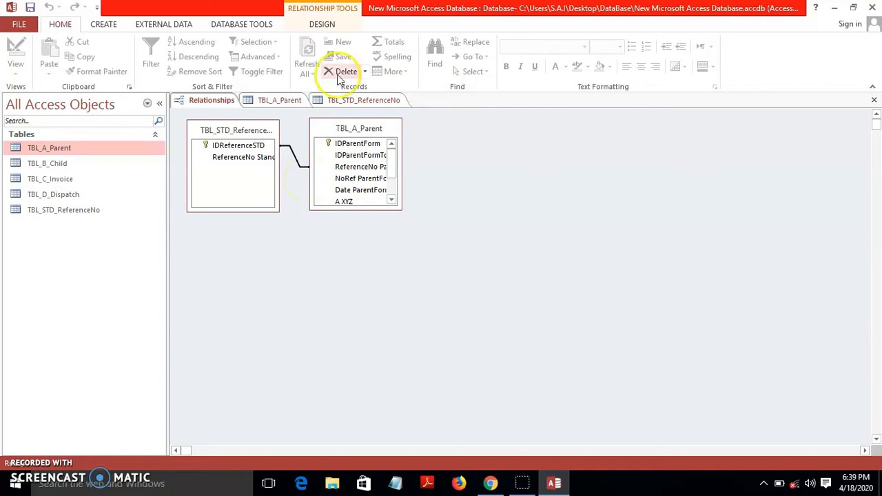
pyautogui.click(335, 100)
pyautogui.click(286, 101)
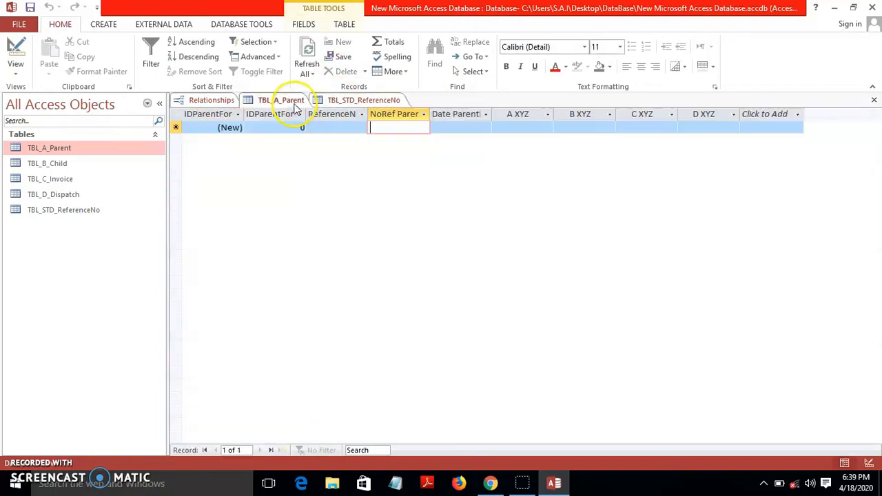
# - Try to enforce referential integrity on the relationship between TBL_STD_ReferenceNo and TBL_A_Parent, looking at its join properties
pyautogui.click(217, 100)
pyautogui.rightClick(292, 155)
pyautogui.click(342, 162)
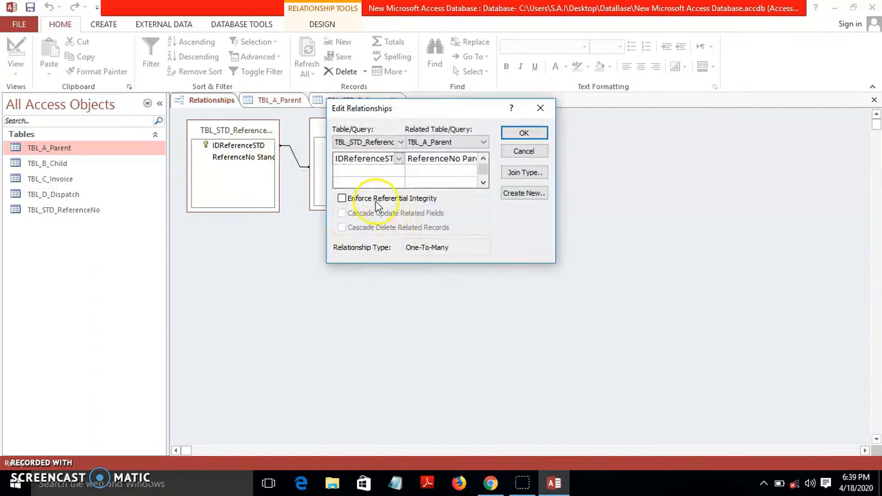
pyautogui.click(342, 199)
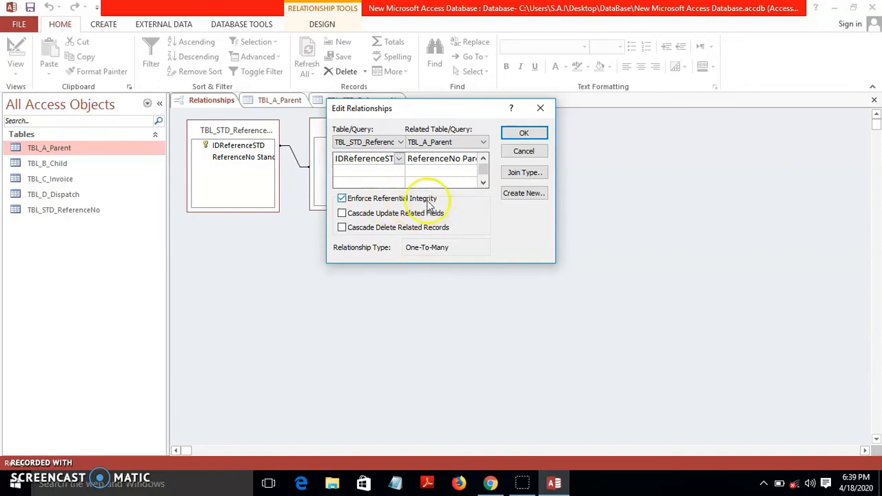
pyautogui.click(525, 173)
pyautogui.moveTo(432, 128); pyautogui.dragTo(588, 115)
pyautogui.click(488, 217)
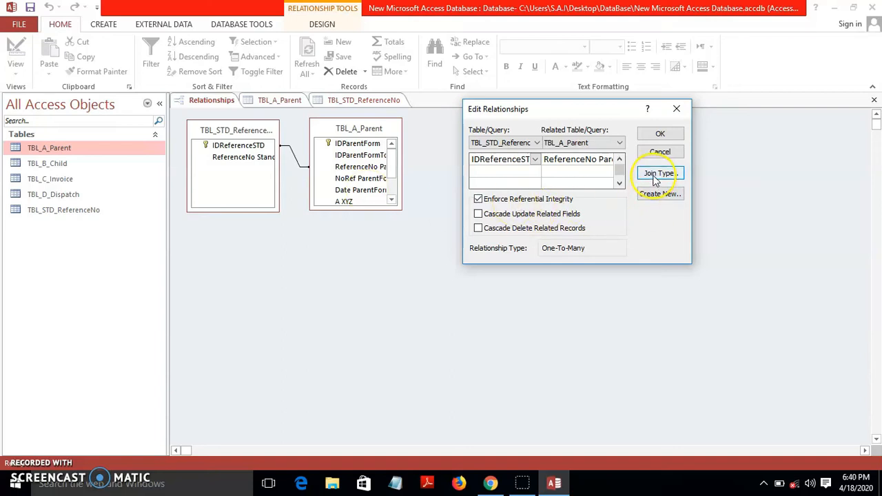
pyautogui.click(660, 135)
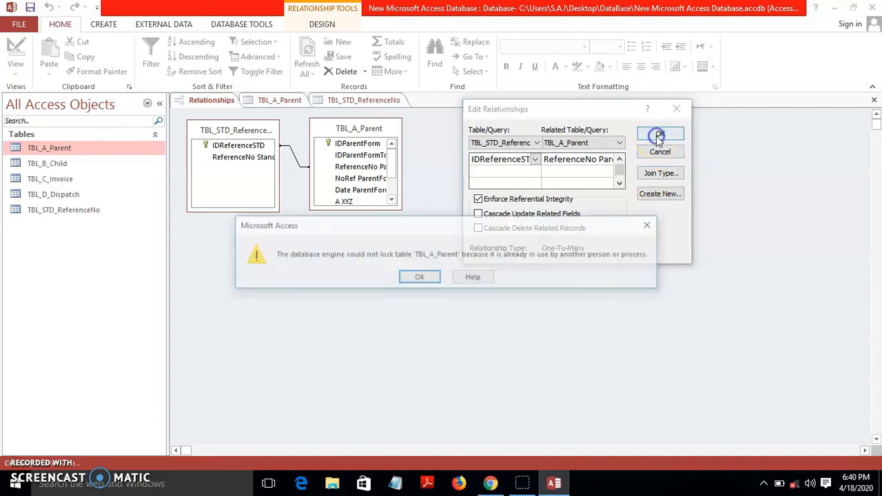
pyautogui.click(427, 279)
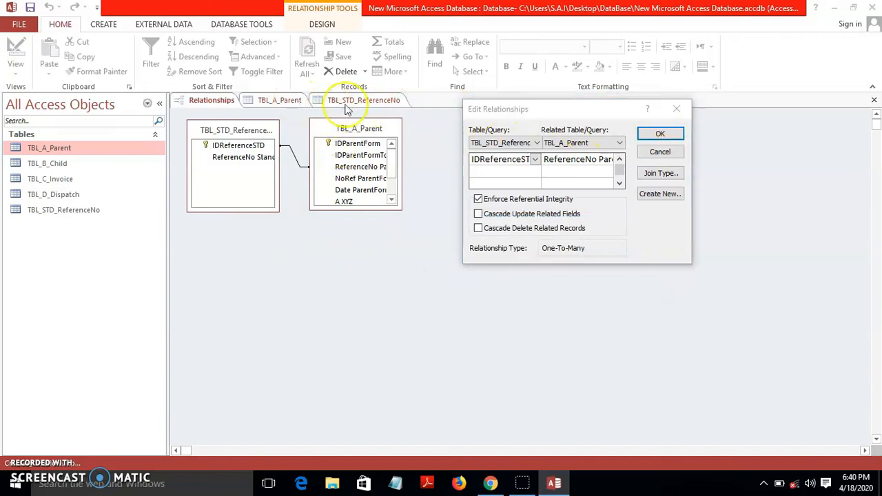
pyautogui.click(676, 109)
# - Close the open TBL_A_Parent and TBL_STD_ReferenceNo datasheets, leaving only the relationship diagram open
pyautogui.click(290, 99)
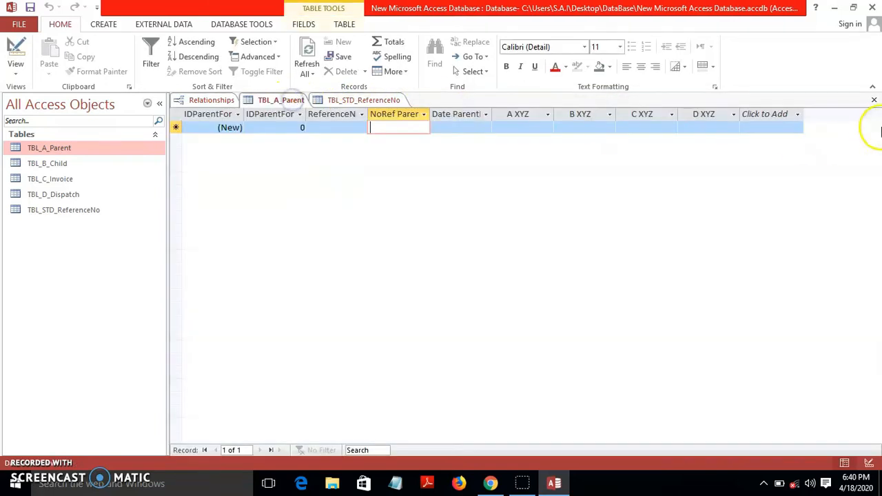
pyautogui.click(874, 100)
pyautogui.click(276, 100)
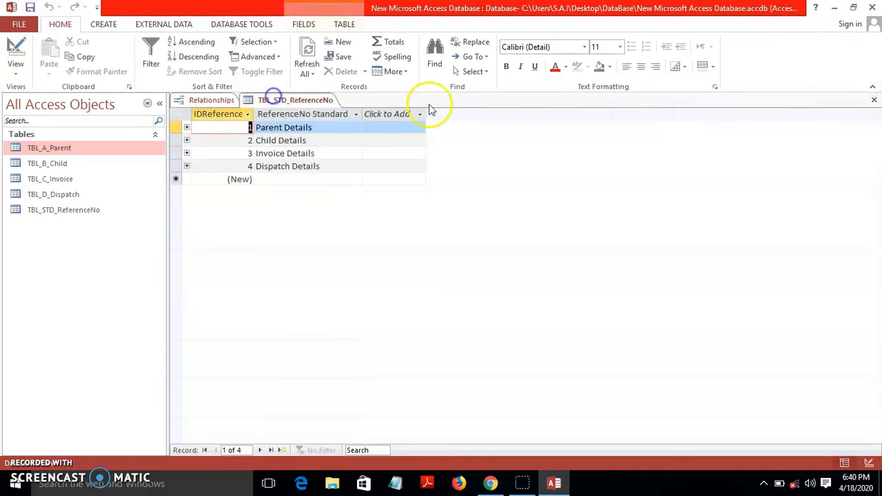
pyautogui.click(874, 100)
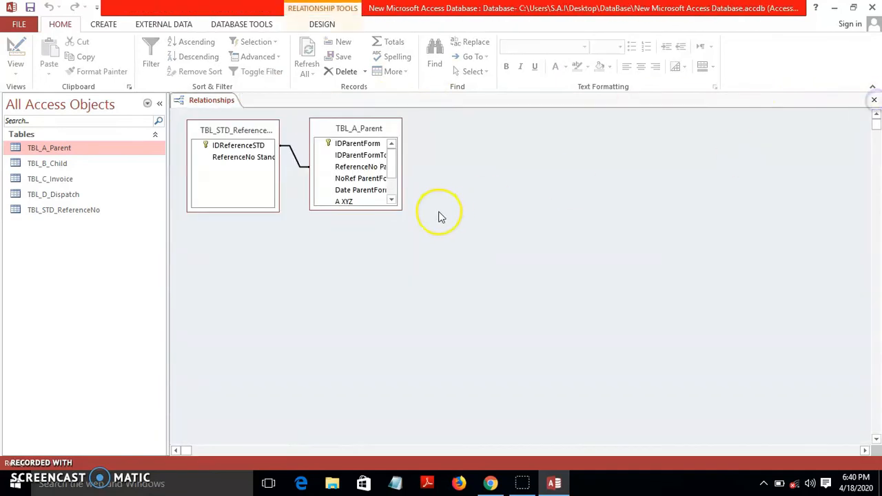
# - Enforce referential integrity on the relationship between TBL_STD_ReferenceNo and TBL_A_Parent
pyautogui.rightClick(297, 159)
pyautogui.click(291, 149)
pyautogui.rightClick(291, 150)
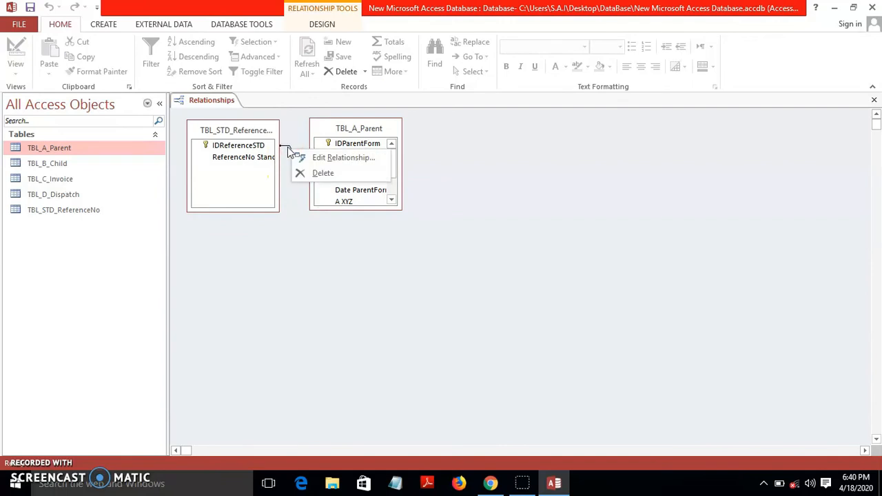
pyautogui.click(302, 158)
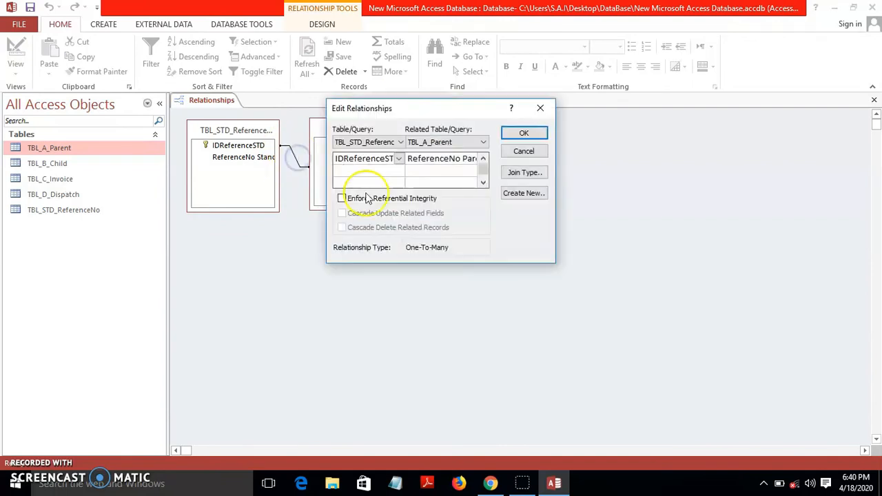
pyautogui.click(342, 199)
pyautogui.click(524, 134)
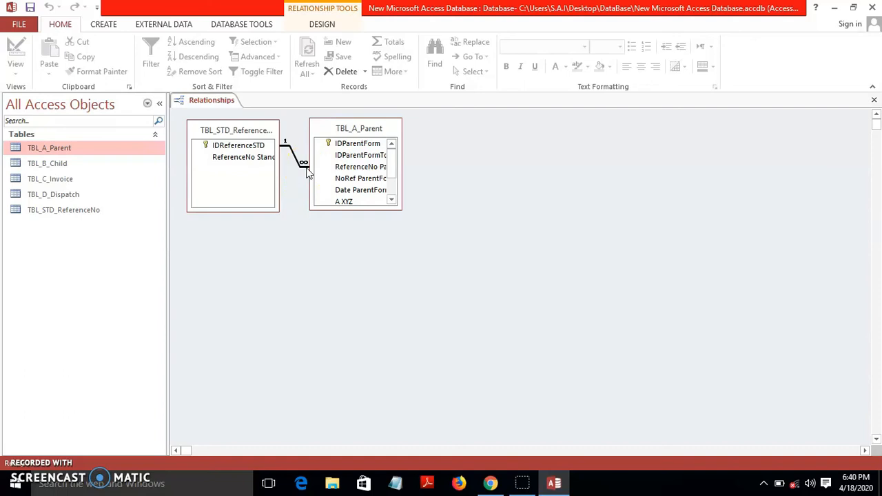
# - Set the relationship's join type to include all records from TBL_STD_ReferenceNo and only the matching records from TBL_A_Parent
pyautogui.rightClick(296, 163)
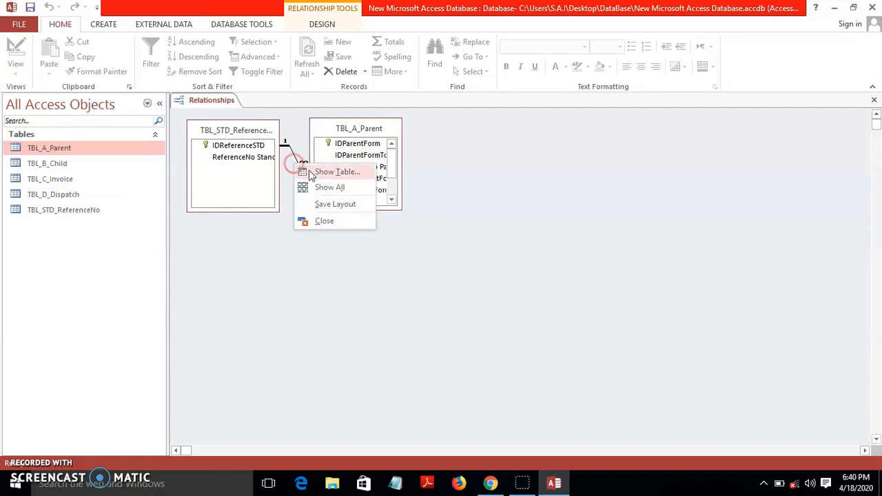
pyautogui.click(291, 153)
pyautogui.rightClick(291, 154)
pyautogui.click(320, 157)
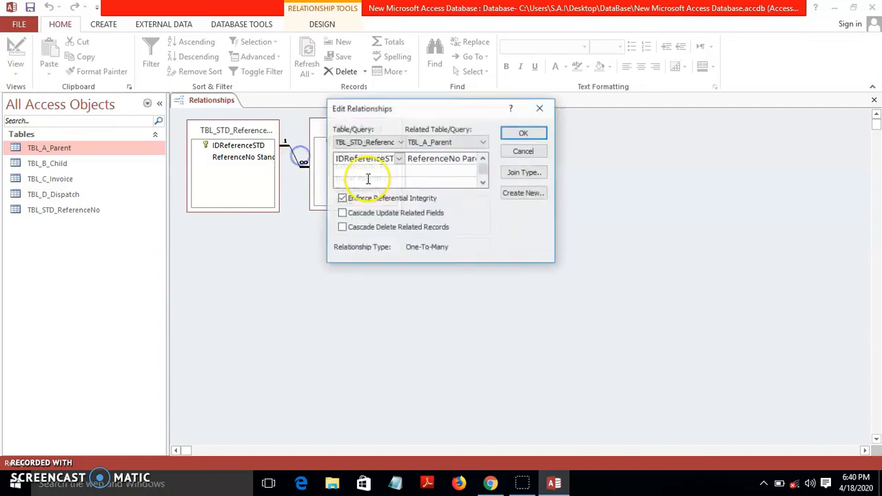
pyautogui.click(537, 173)
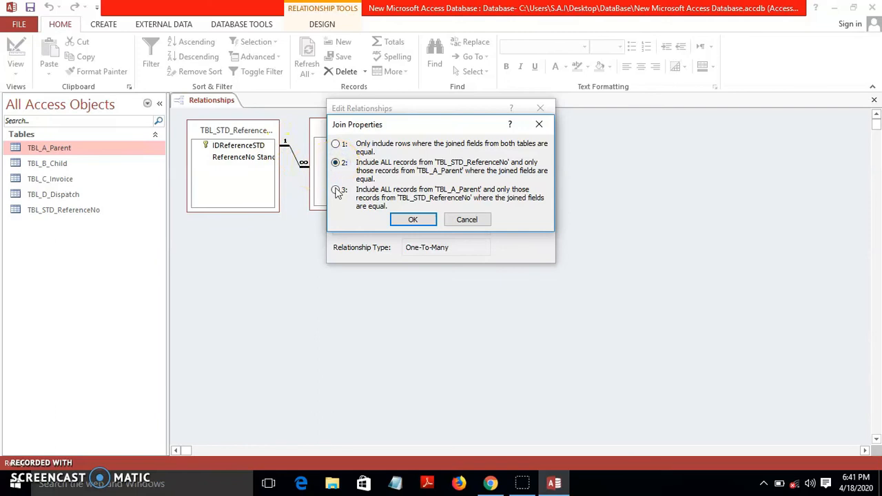
pyautogui.click(402, 221)
pyautogui.click(519, 132)
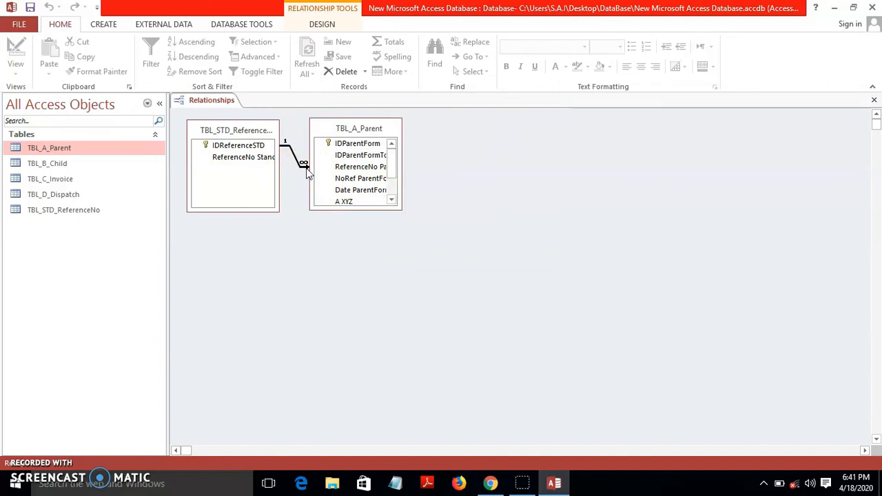
# - Set the relationship's join type to include all records from TBL_A_Parent and only the matching records from TBL_STD_ReferenceNo
pyautogui.rightClick(300, 163)
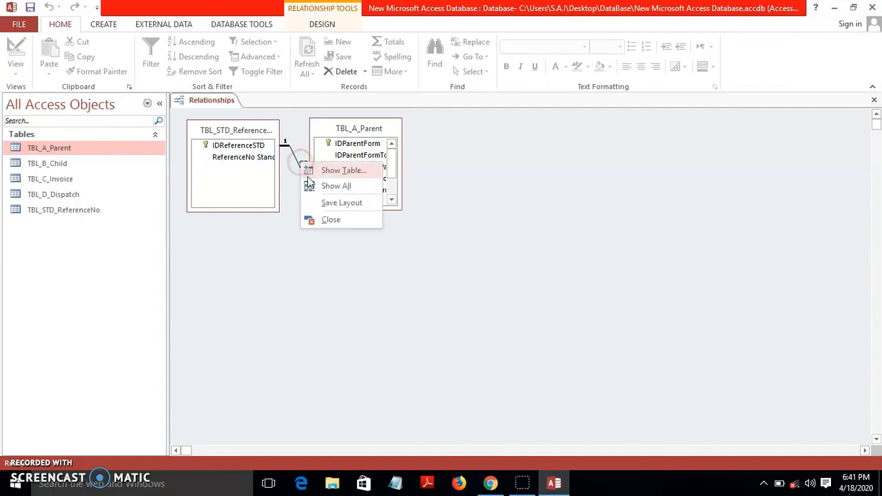
pyautogui.click(291, 150)
pyautogui.rightClick(291, 148)
pyautogui.click(303, 158)
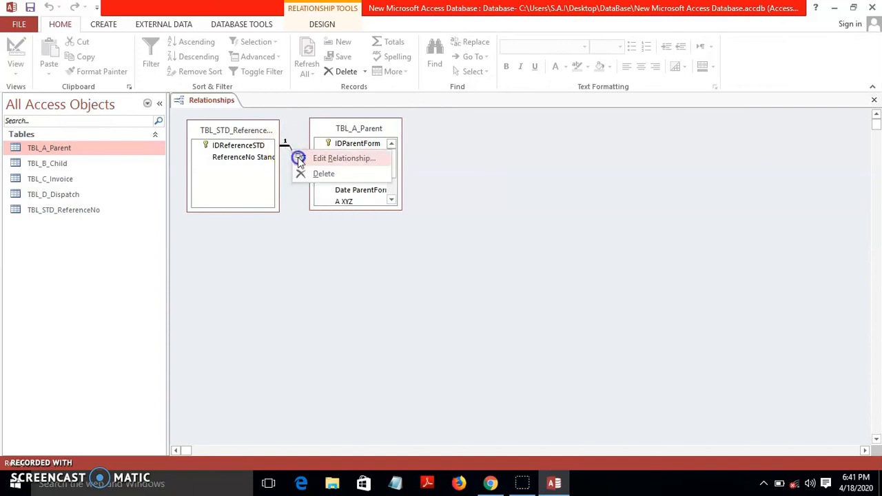
pyautogui.click(521, 173)
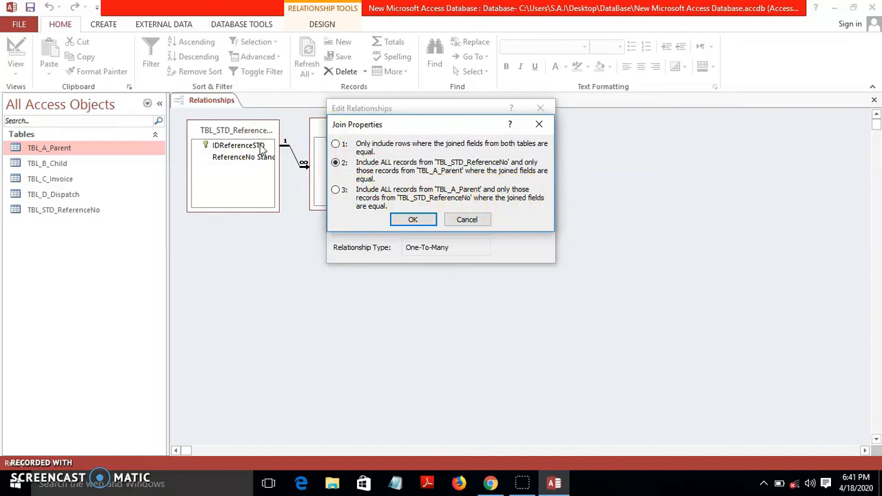
pyautogui.click(335, 189)
pyautogui.click(402, 220)
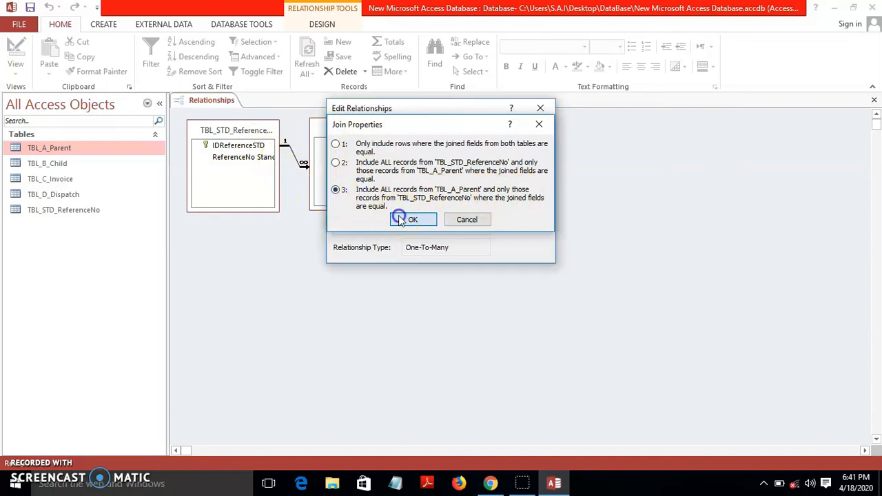
pyautogui.click(526, 136)
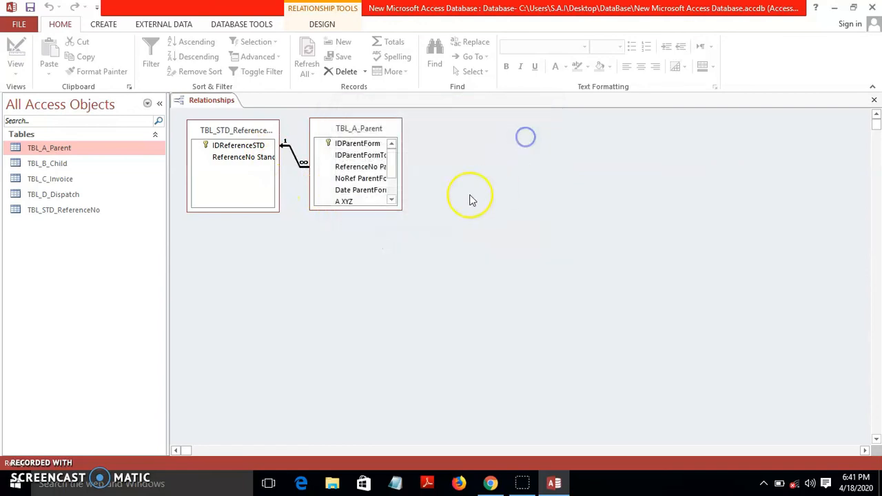
# - Review the join properties of the relationship between TBL_STD_ReferenceNo and TBL_A_Parent, keeping the relationship diagram in view
pyautogui.rightClick(291, 151)
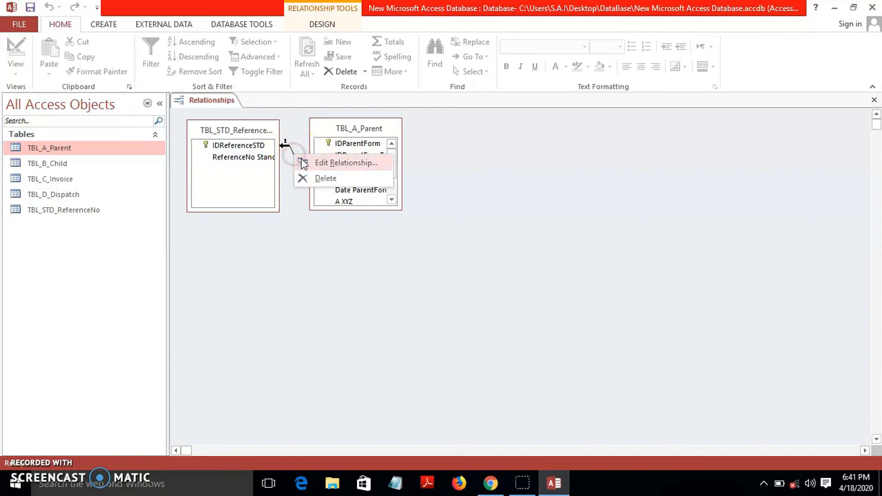
pyautogui.click(300, 161)
pyautogui.moveTo(409, 107); pyautogui.dragTo(579, 113)
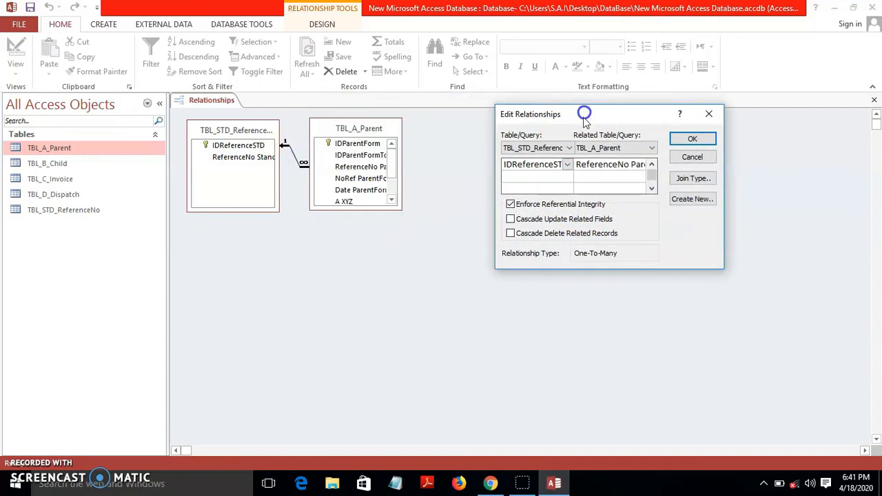
pyautogui.click(681, 179)
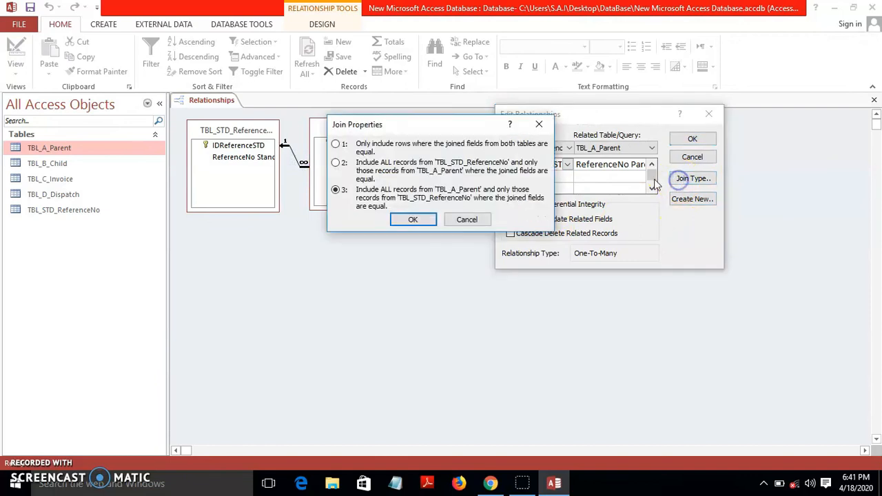
pyautogui.click(471, 220)
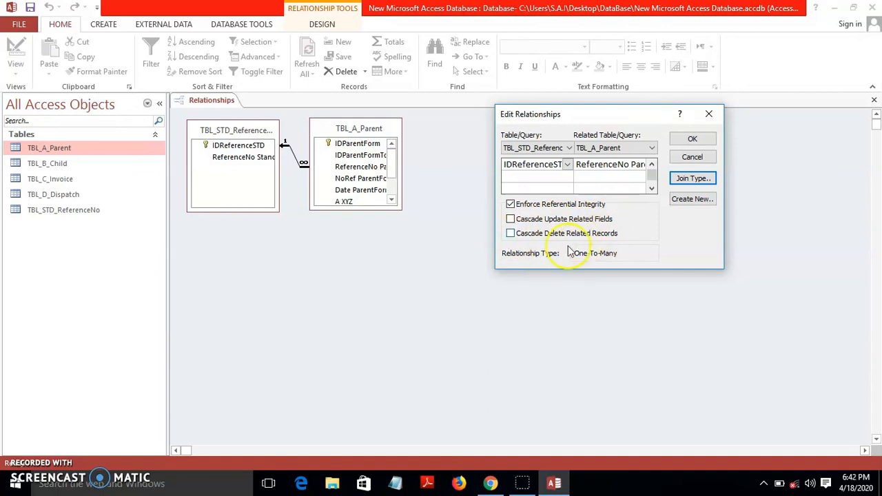
# - Try the cascade update and cascade delete options on the relationship, then clear both and keep only referential integrity enforced
pyautogui.click(510, 218)
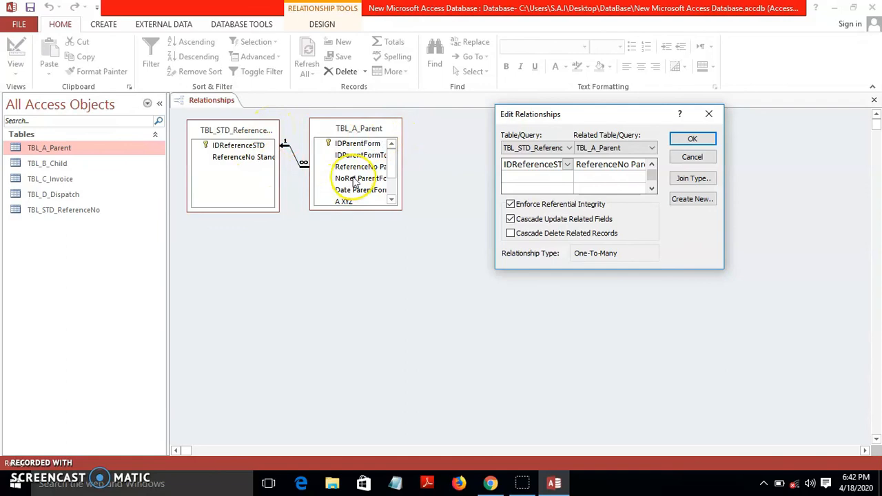
pyautogui.click(511, 234)
pyautogui.click(511, 219)
pyautogui.click(511, 233)
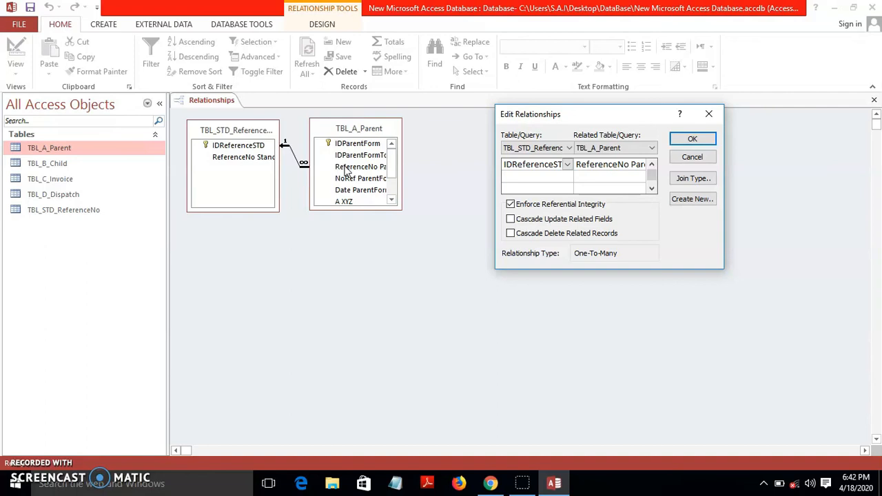
pyautogui.click(690, 145)
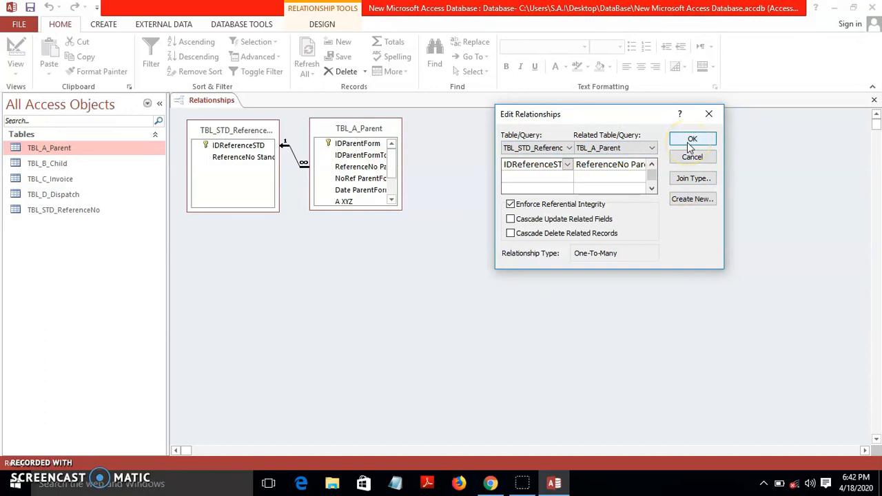
pyautogui.click(691, 140)
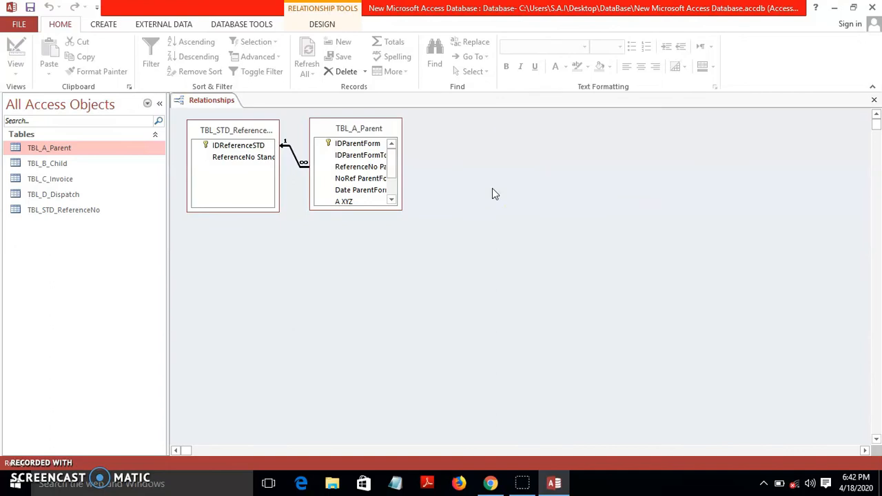
# - Open the TBL_A_Parent table in datasheet view alongside the relationship diagram
pyautogui.click(487, 201)
pyautogui.doubleClick(80, 154)
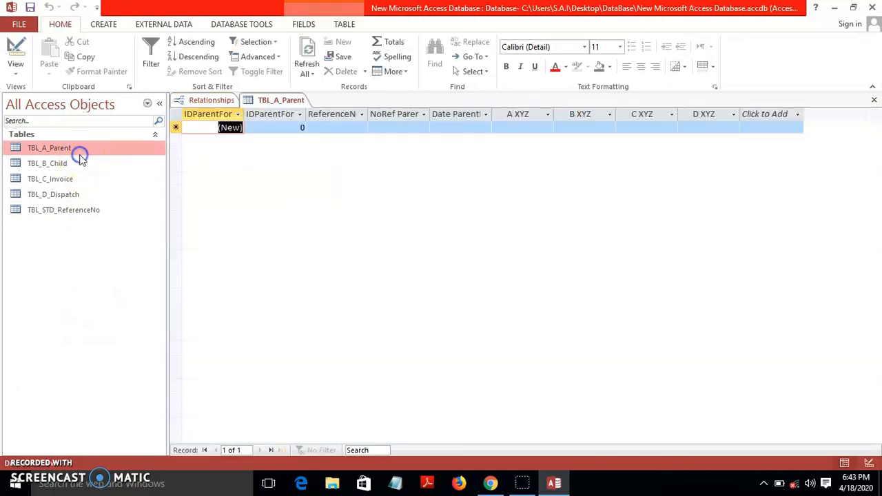